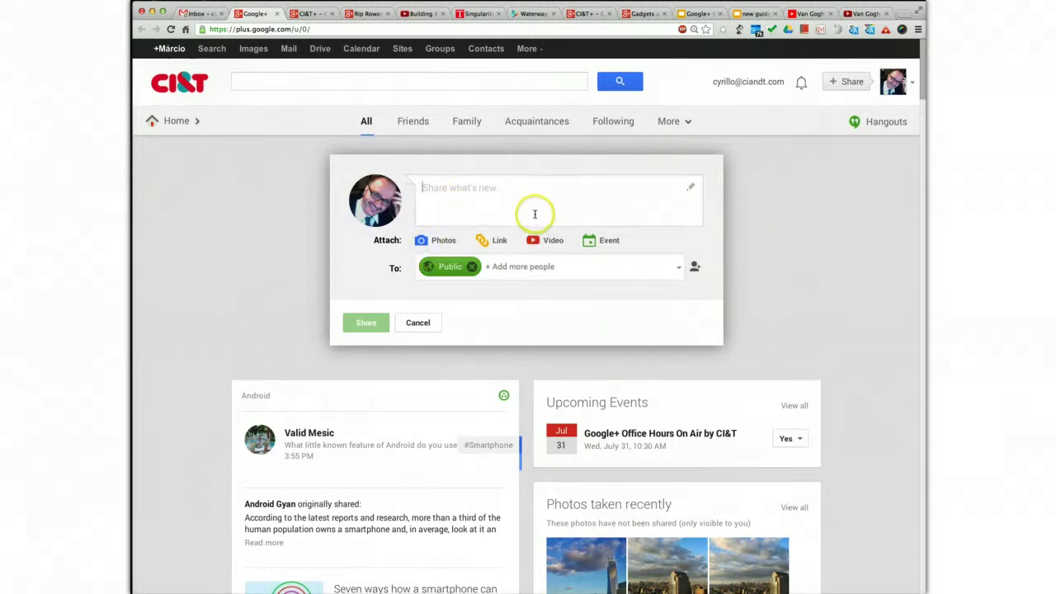
- Switch to the CI&T+ community page to search its posts
{"action": "left_click", "coordinate": [306, 15]}
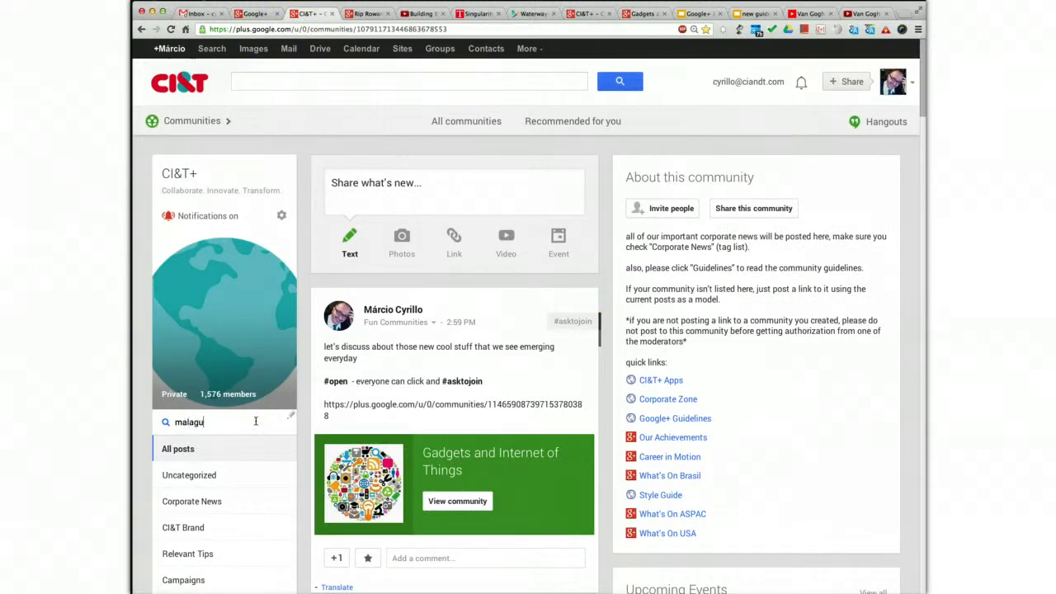
- Run the community search for the member's surname and scroll through the results and back up
{"action": "key", "text": "Return"}
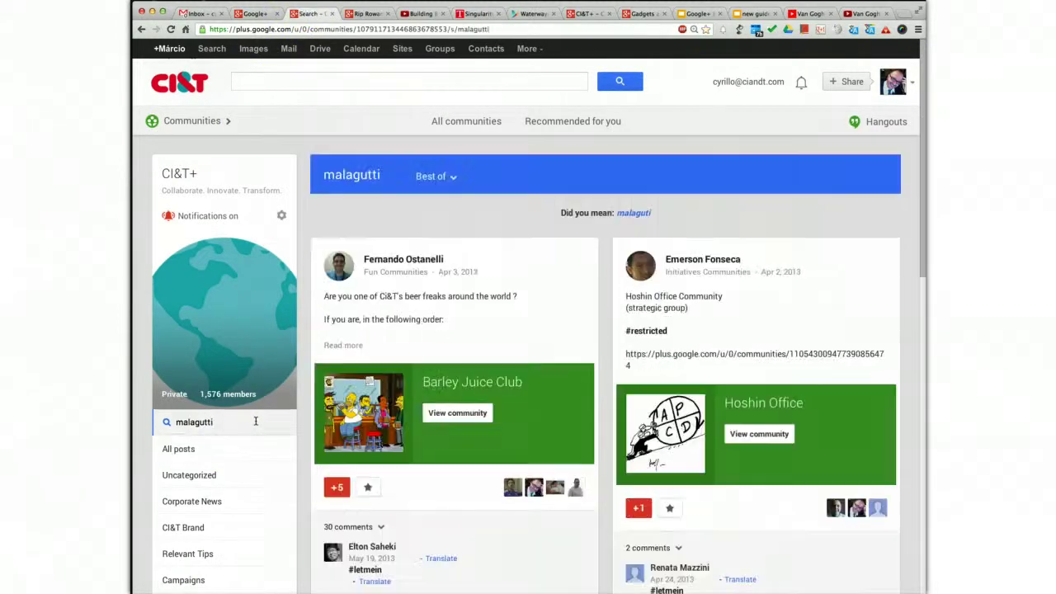
{"action": "scroll", "coordinate": [505, 398], "scroll_direction": "down", "scroll_amount": 10}
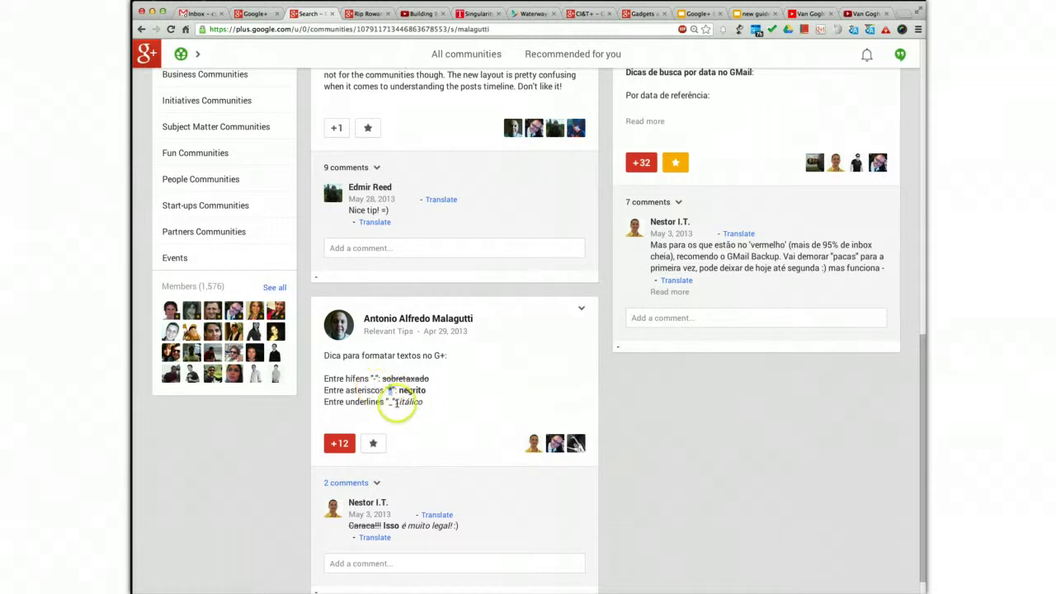
{"action": "scroll", "coordinate": [408, 409], "scroll_direction": "up", "scroll_amount": 2}
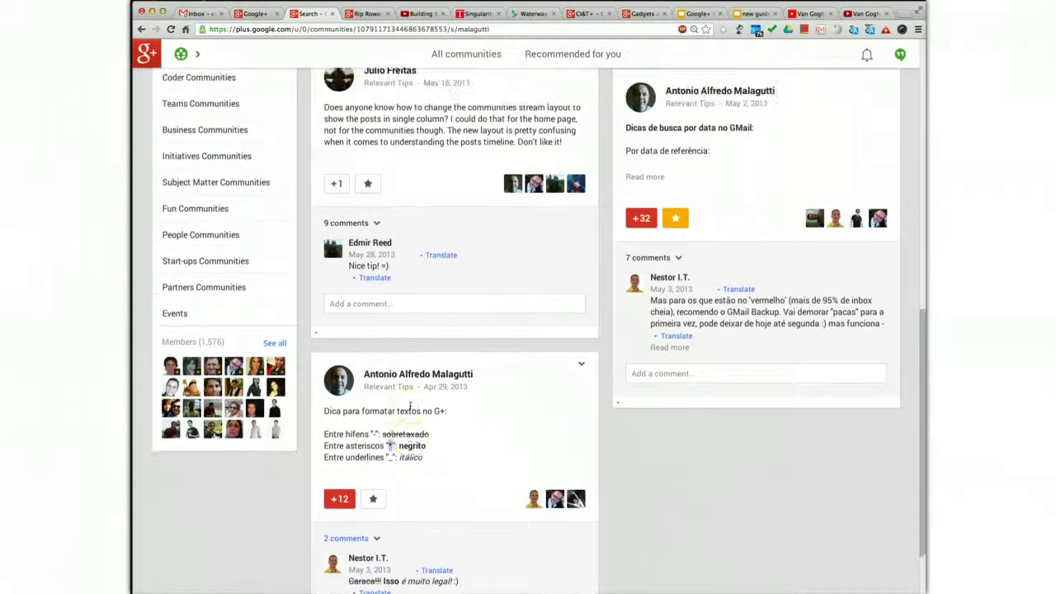
{"action": "scroll", "coordinate": [410, 407], "scroll_direction": "up", "scroll_amount": 5}
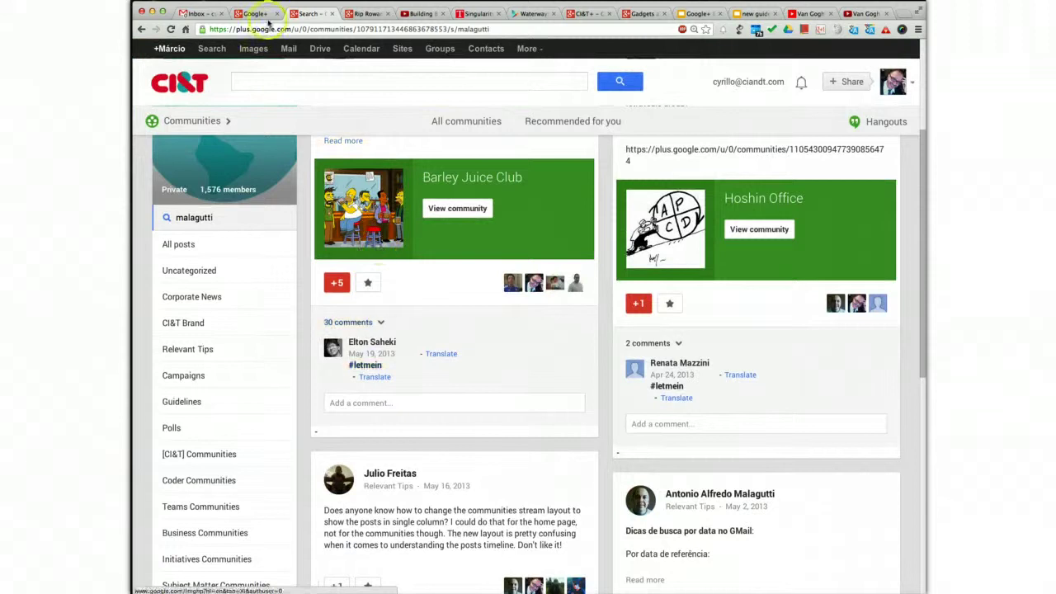
- Go back to the Google+ home stream and start writing in the 'Share what's new' box
{"action": "left_click", "coordinate": [254, 12]}
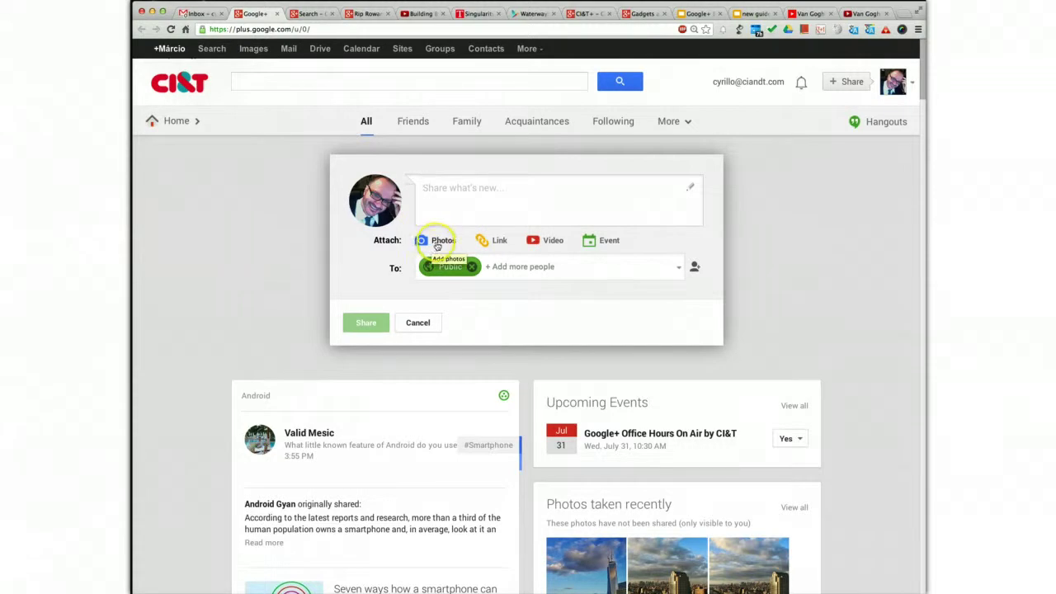
{"action": "left_click", "coordinate": [473, 202]}
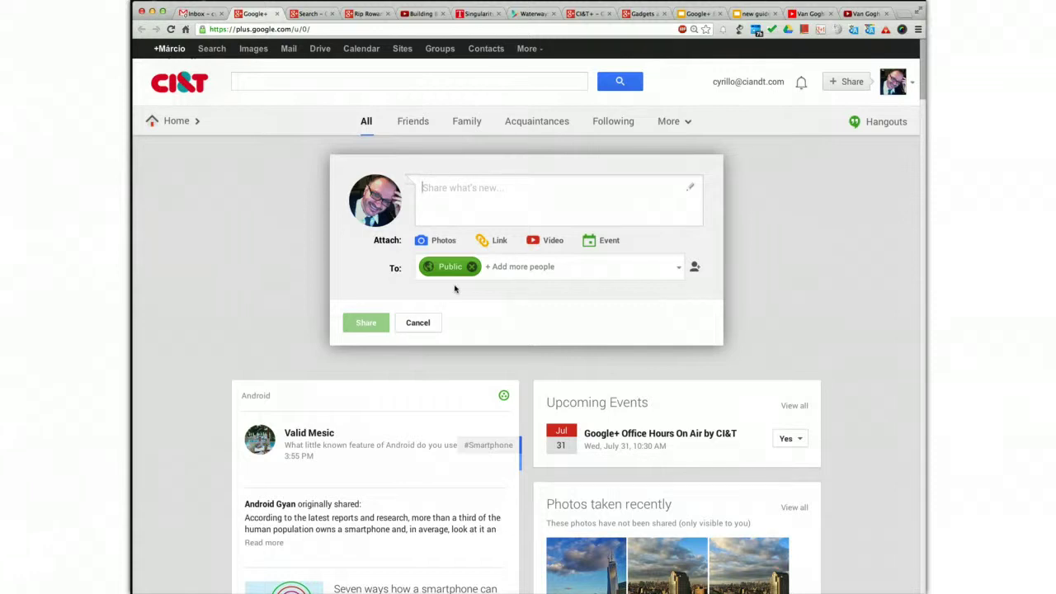
- Open the long Amazon platforms post and read down through it to the comments
{"action": "left_click", "coordinate": [369, 14]}
{"action": "scroll", "coordinate": [504, 336], "scroll_direction": "up", "scroll_amount": 15}
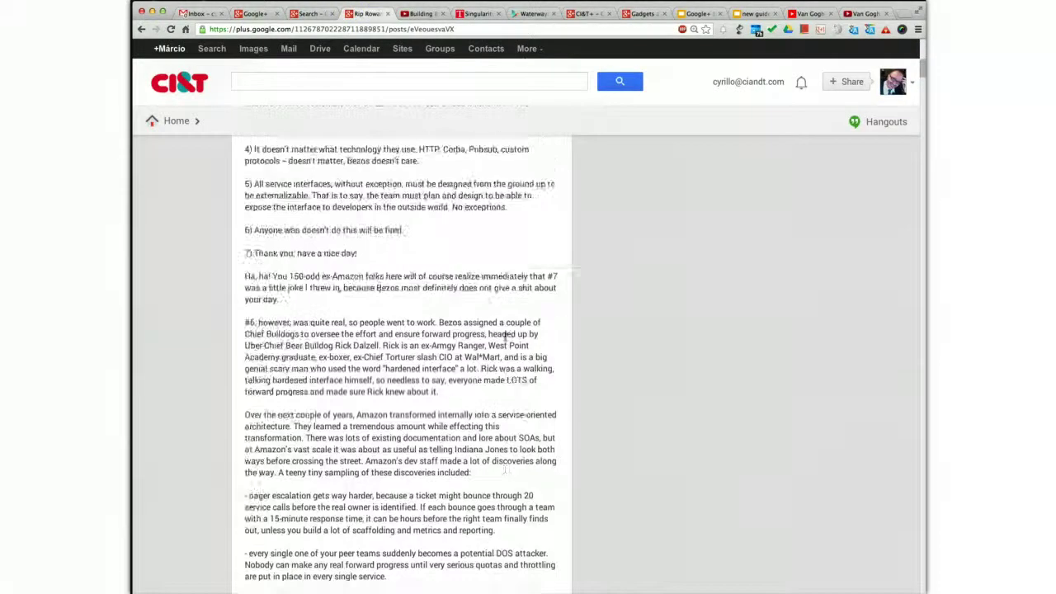
{"action": "scroll", "coordinate": [505, 337], "scroll_direction": "up", "scroll_amount": 15}
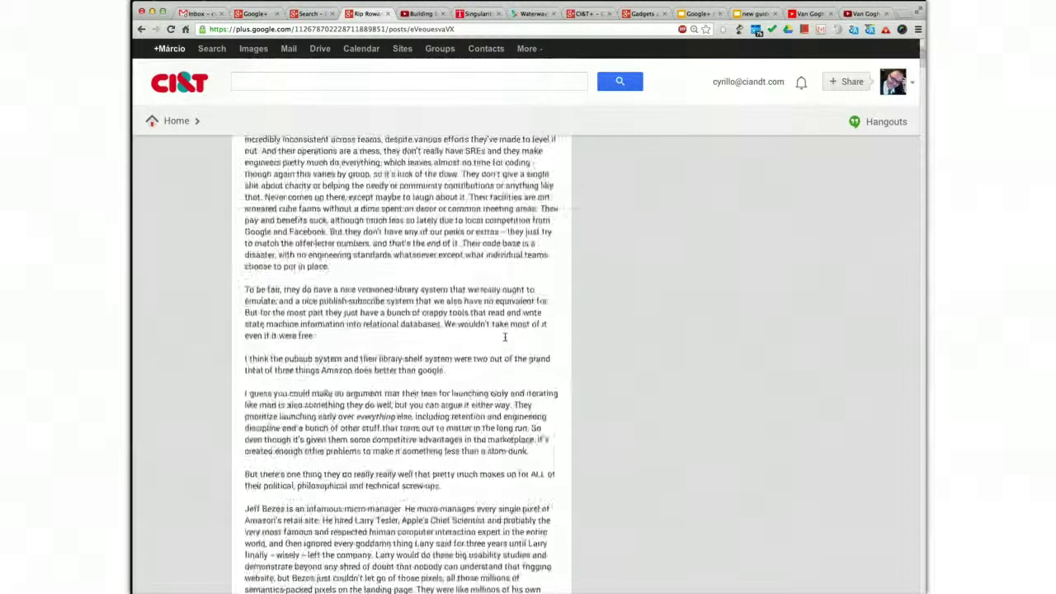
{"action": "scroll", "coordinate": [505, 336], "scroll_direction": "up", "scroll_amount": 3}
{"action": "scroll", "coordinate": [505, 336], "scroll_direction": "down", "scroll_amount": 5}
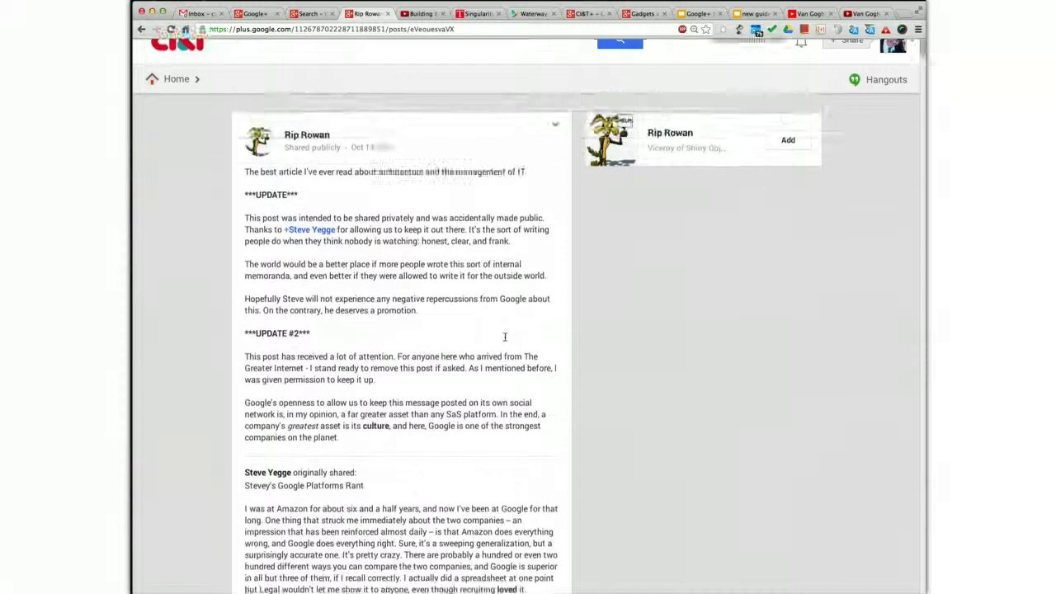
{"action": "scroll", "coordinate": [505, 336], "scroll_direction": "down", "scroll_amount": 10}
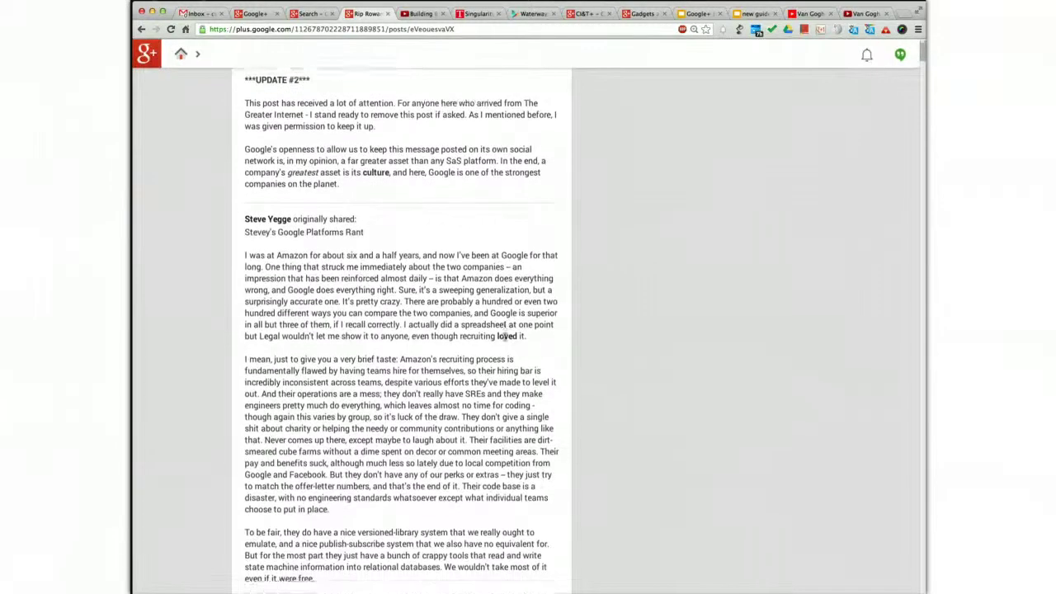
{"action": "scroll", "coordinate": [505, 337], "scroll_direction": "down", "scroll_amount": 8}
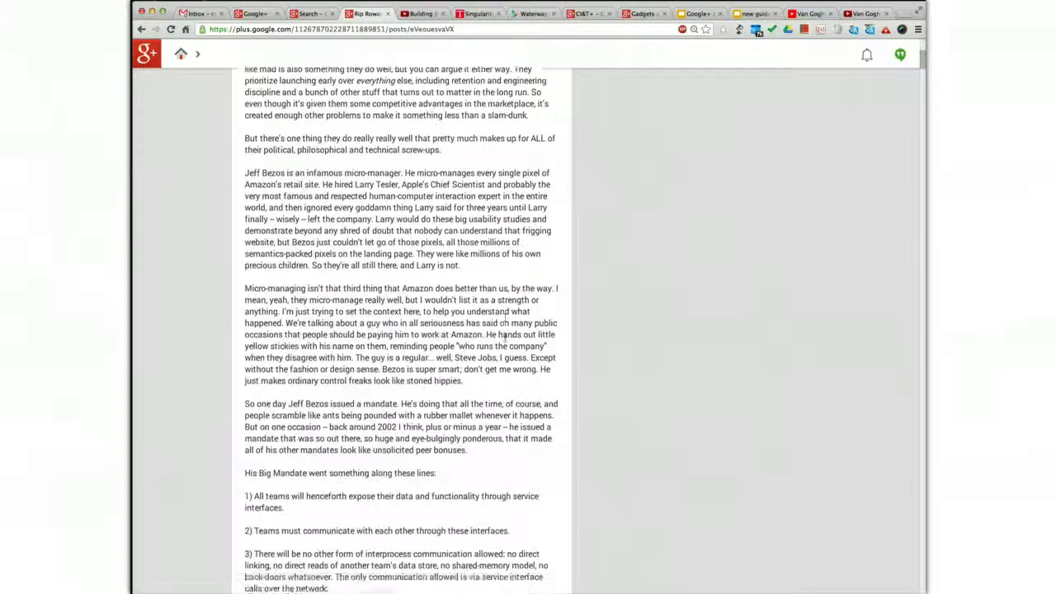
{"action": "scroll", "coordinate": [505, 336], "scroll_direction": "down", "scroll_amount": 10}
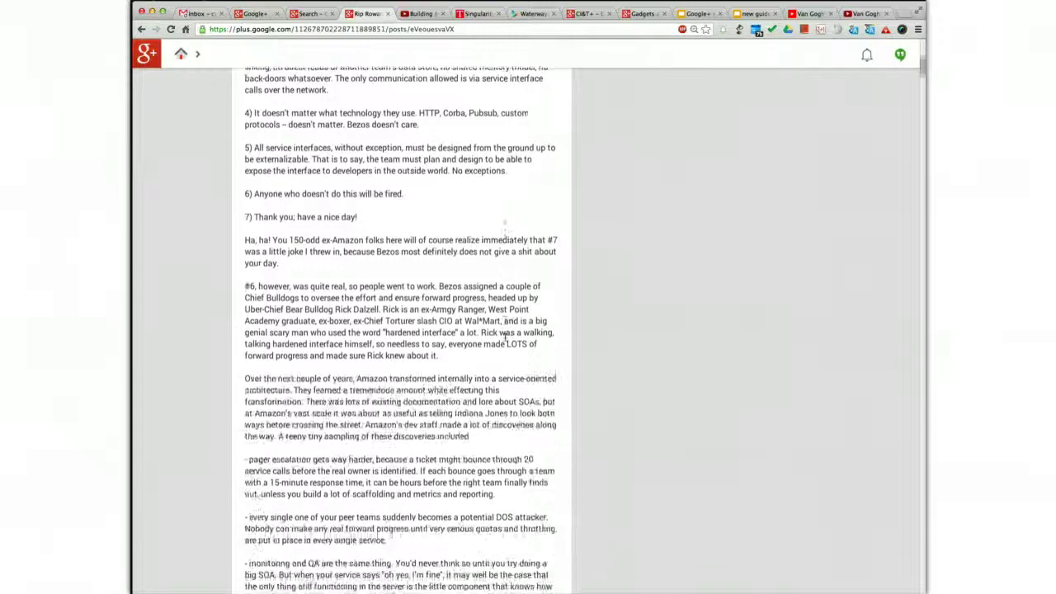
{"action": "scroll", "coordinate": [505, 336], "scroll_direction": "down", "scroll_amount": 10}
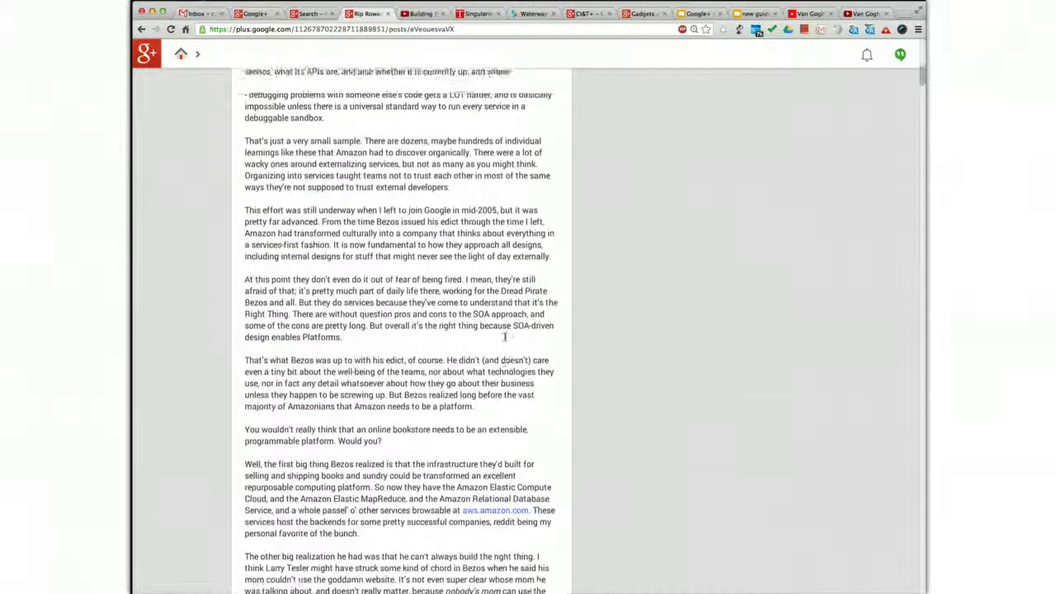
{"action": "scroll", "coordinate": [505, 337], "scroll_direction": "down", "scroll_amount": 10}
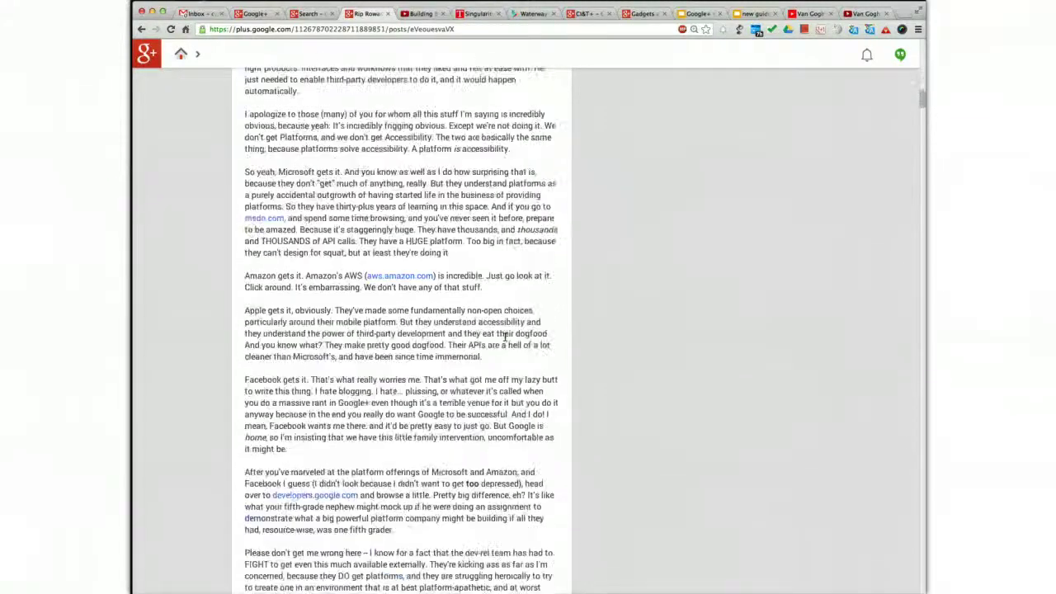
{"action": "scroll", "coordinate": [505, 336], "scroll_direction": "down", "scroll_amount": 10}
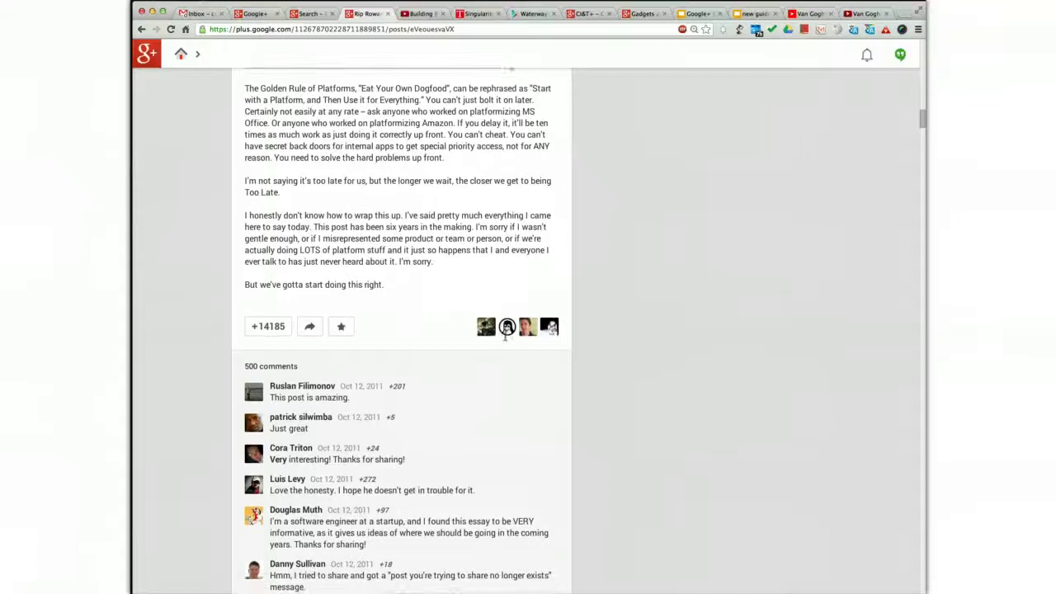
- Open and dismiss the first comment's report options, then scroll around the comments
{"action": "left_click", "coordinate": [326, 344]}
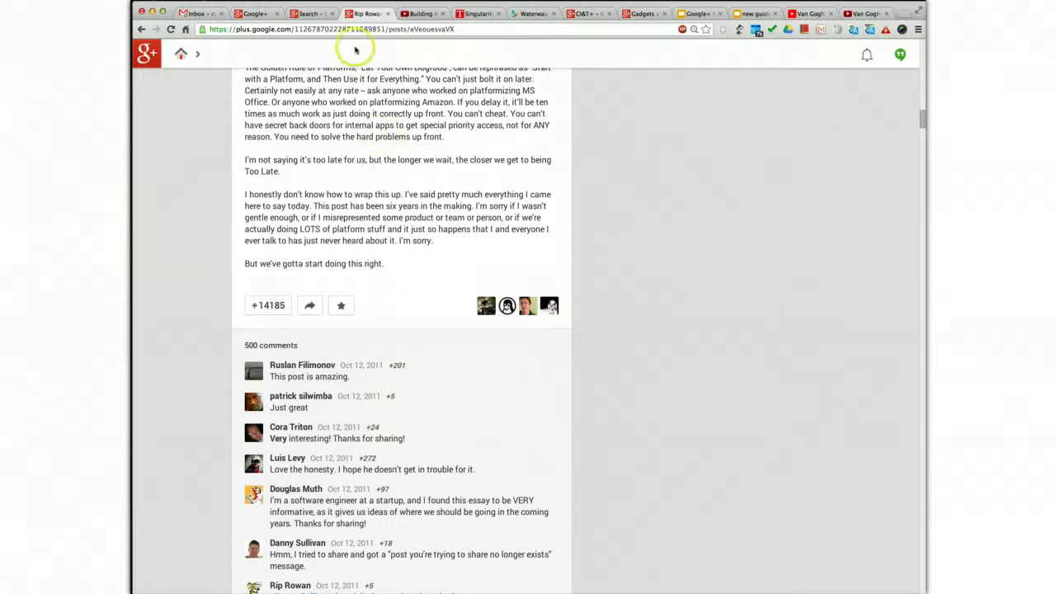
{"action": "left_click", "coordinate": [553, 366]}
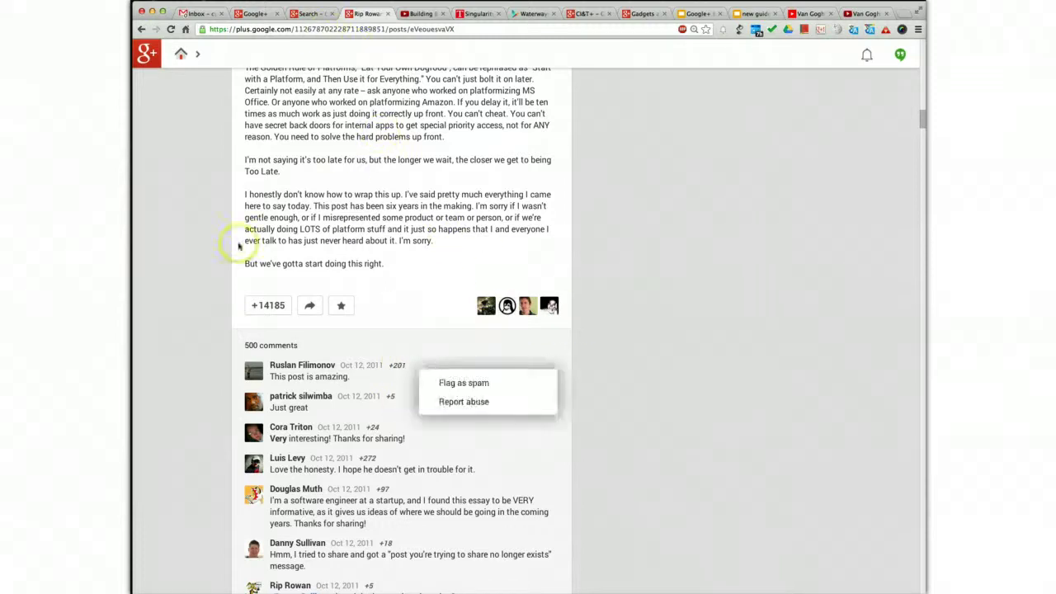
{"action": "left_click", "coordinate": [238, 246]}
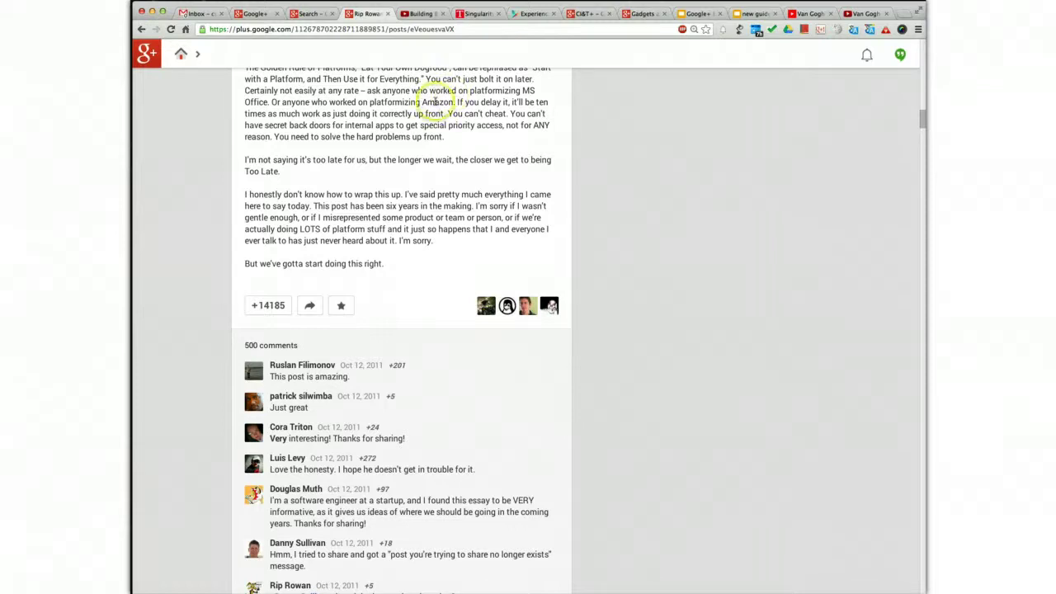
{"action": "scroll", "coordinate": [427, 135], "scroll_direction": "up", "scroll_amount": 10}
{"action": "scroll", "coordinate": [425, 137], "scroll_direction": "down", "scroll_amount": 20}
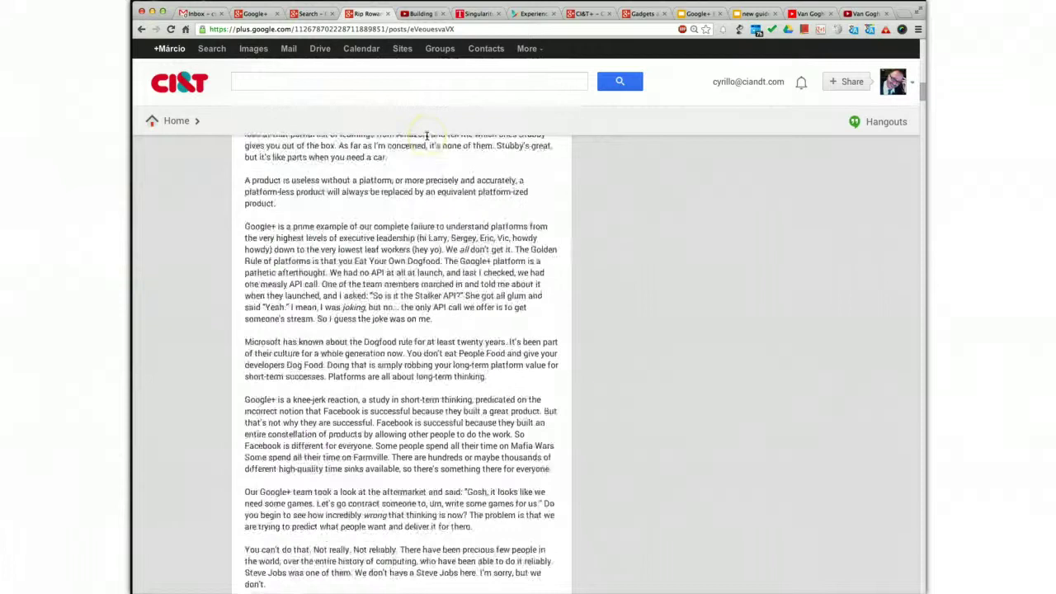
{"action": "scroll", "coordinate": [315, 42], "scroll_direction": "up", "scroll_amount": 2}
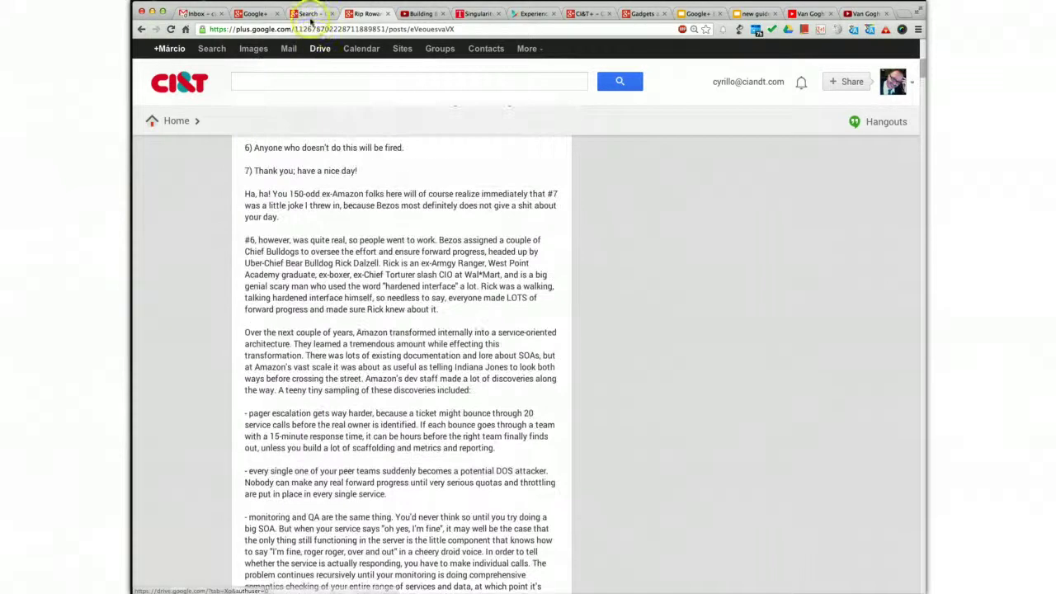
- In the home stream's share box, drop the Public audience and show the restriction options
{"action": "left_click", "coordinate": [306, 13]}
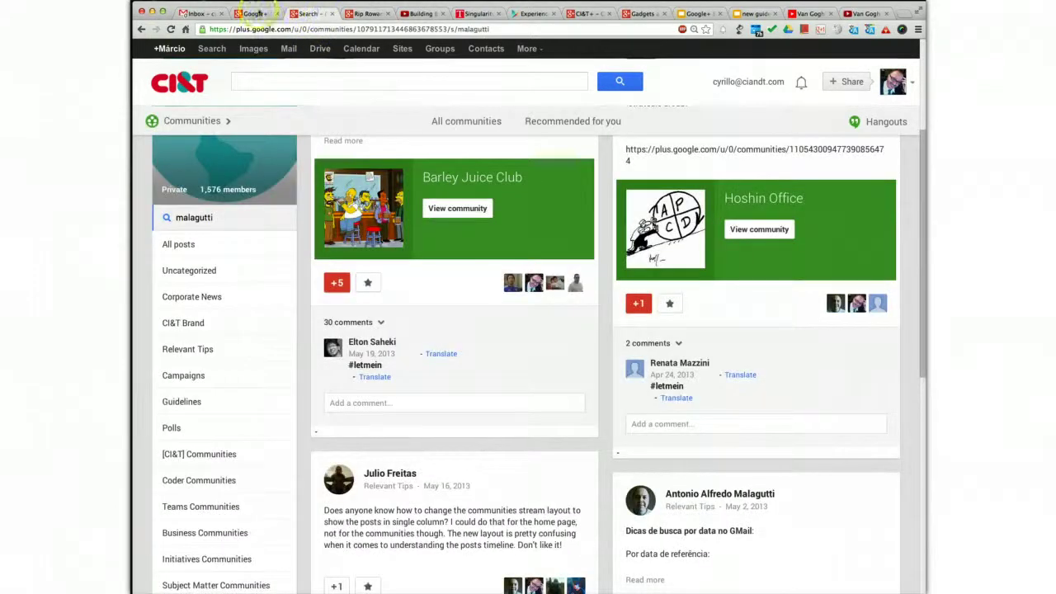
{"action": "left_click", "coordinate": [253, 13]}
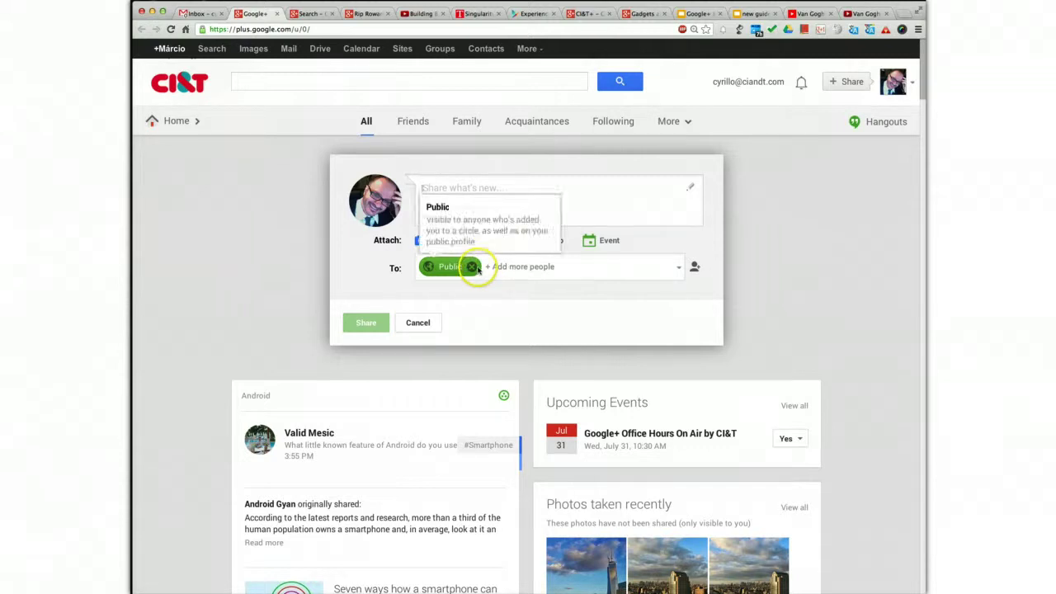
{"action": "left_click", "coordinate": [472, 267]}
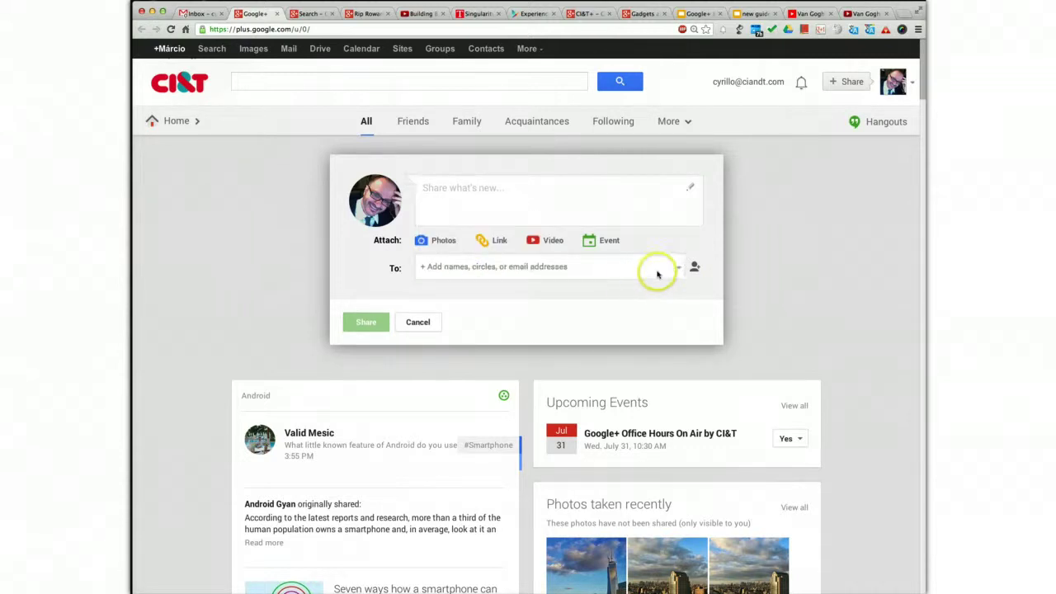
{"action": "left_click", "coordinate": [677, 266]}
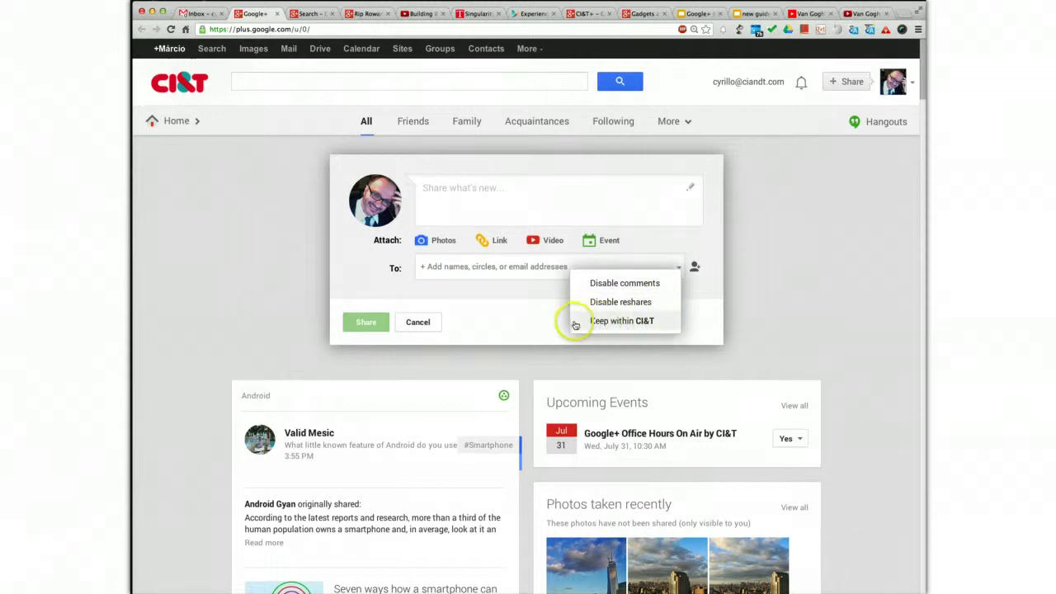
- Swap the CI&T circle for the CI&T Developers community as audience, then dismiss its card
{"action": "left_click", "coordinate": [516, 266]}
{"action": "left_click", "coordinate": [516, 267]}
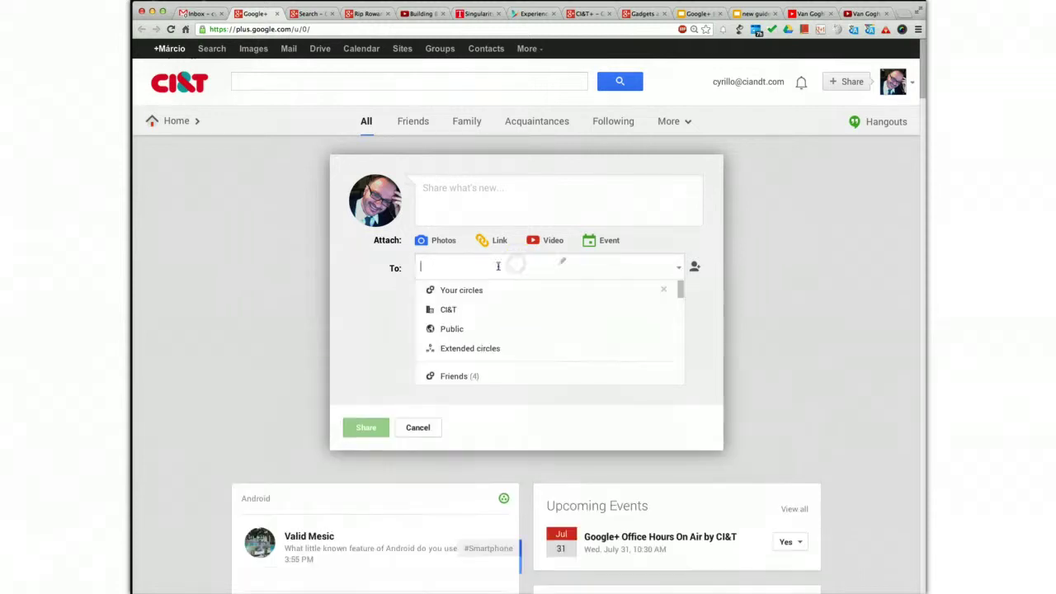
{"action": "left_click", "coordinate": [445, 310]}
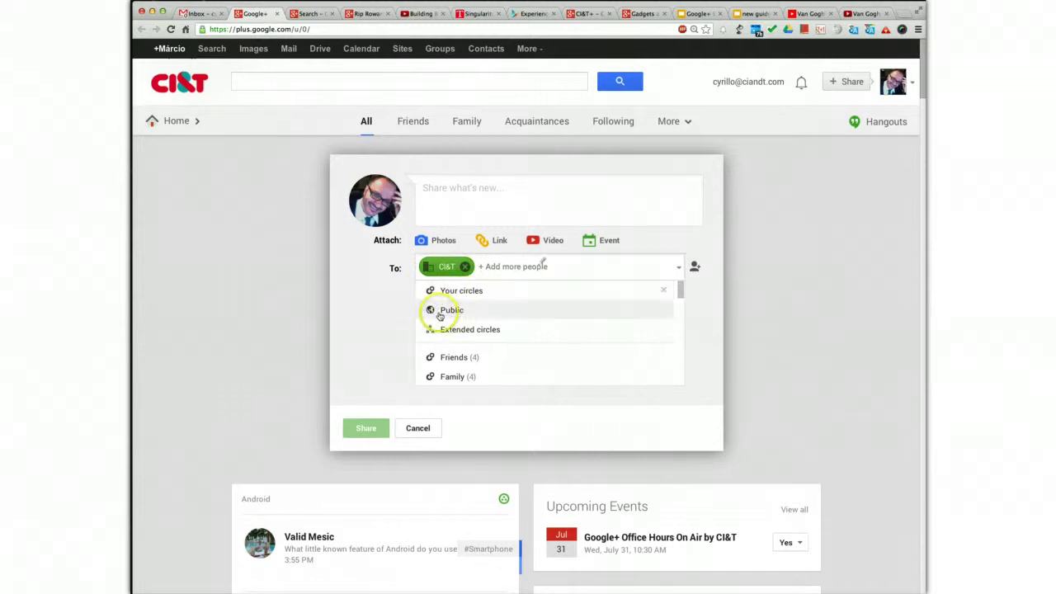
{"action": "scroll", "coordinate": [429, 345], "scroll_direction": "down", "scroll_amount": 5}
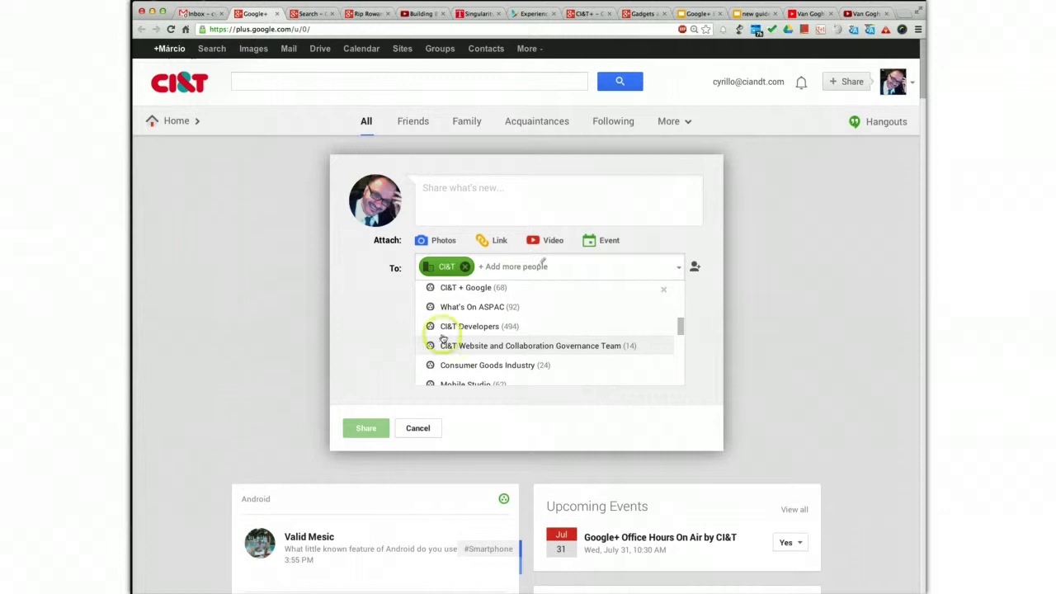
{"action": "left_click", "coordinate": [459, 330]}
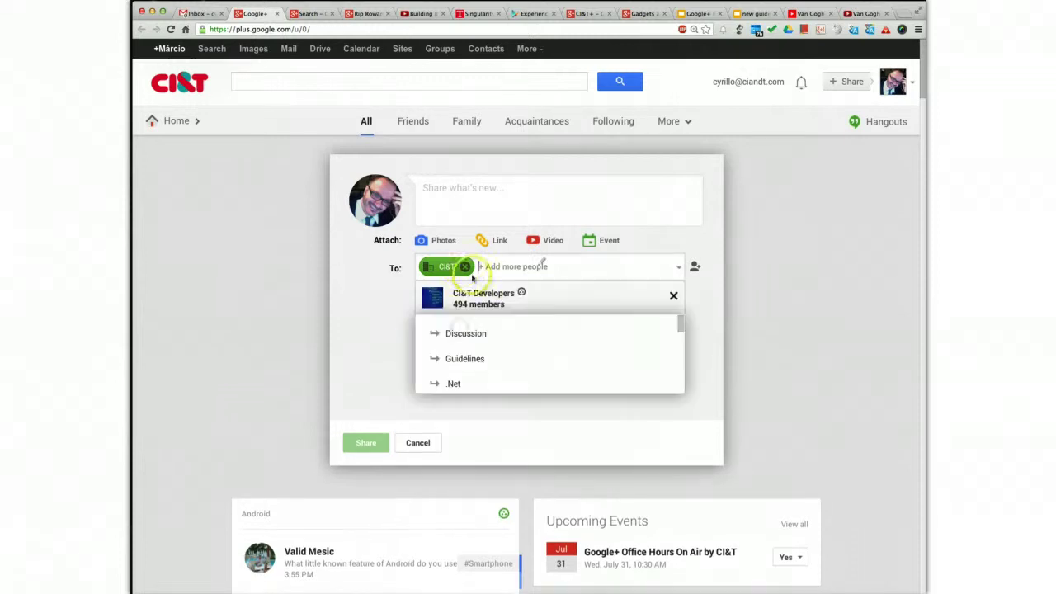
{"action": "left_click", "coordinate": [461, 266]}
{"action": "left_click", "coordinate": [459, 268]}
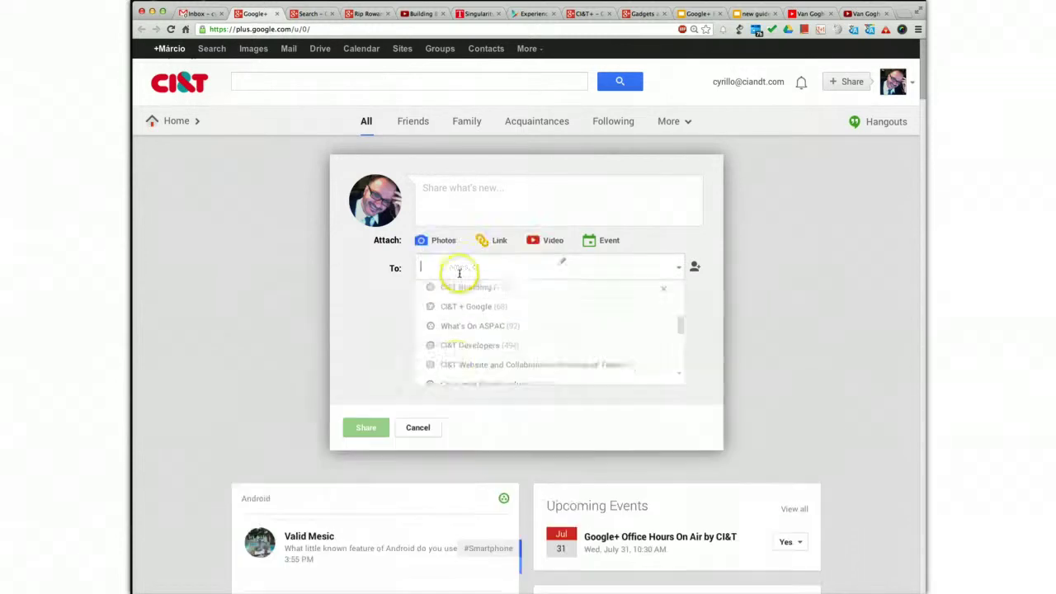
{"action": "left_click", "coordinate": [445, 348]}
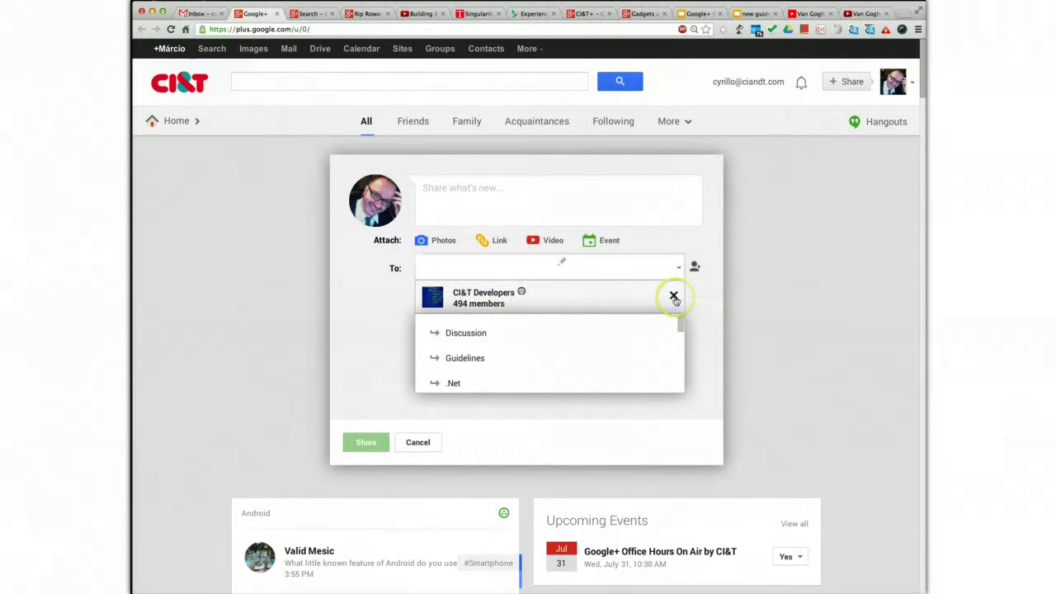
{"action": "left_click", "coordinate": [674, 298]}
- Reopen the audience list, scroll back to the top and choose CI&T as the audience
{"action": "left_click", "coordinate": [462, 267]}
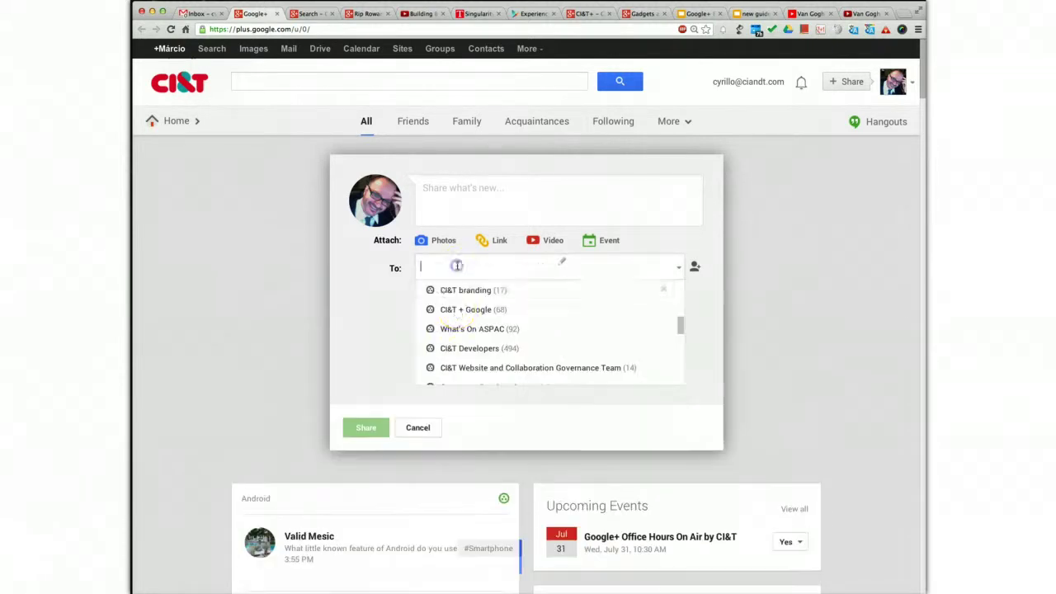
{"action": "scroll", "coordinate": [475, 340], "scroll_direction": "up", "scroll_amount": 5}
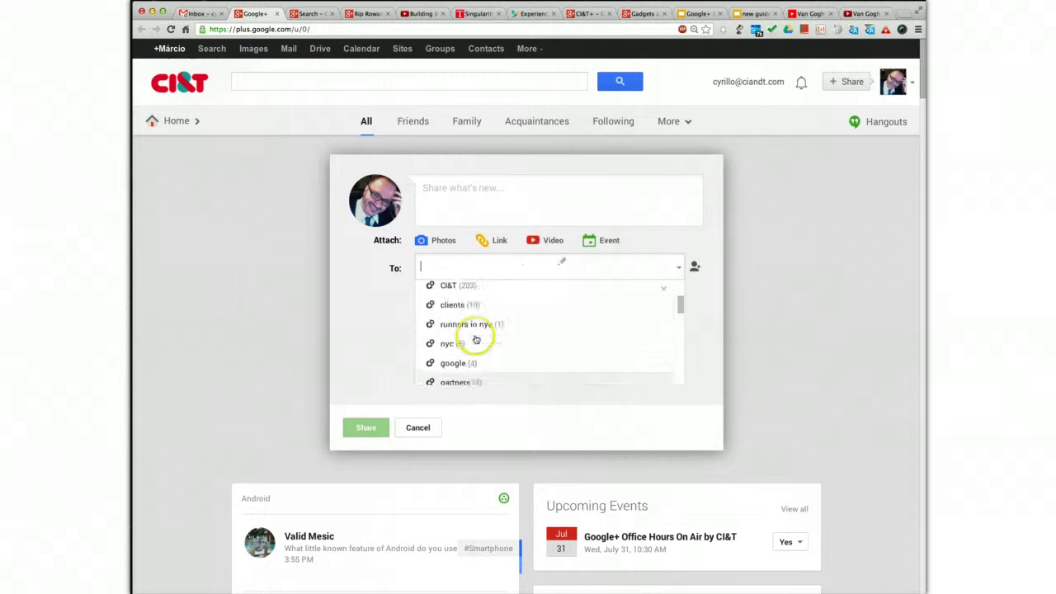
{"action": "scroll", "coordinate": [483, 314], "scroll_direction": "down", "scroll_amount": 6}
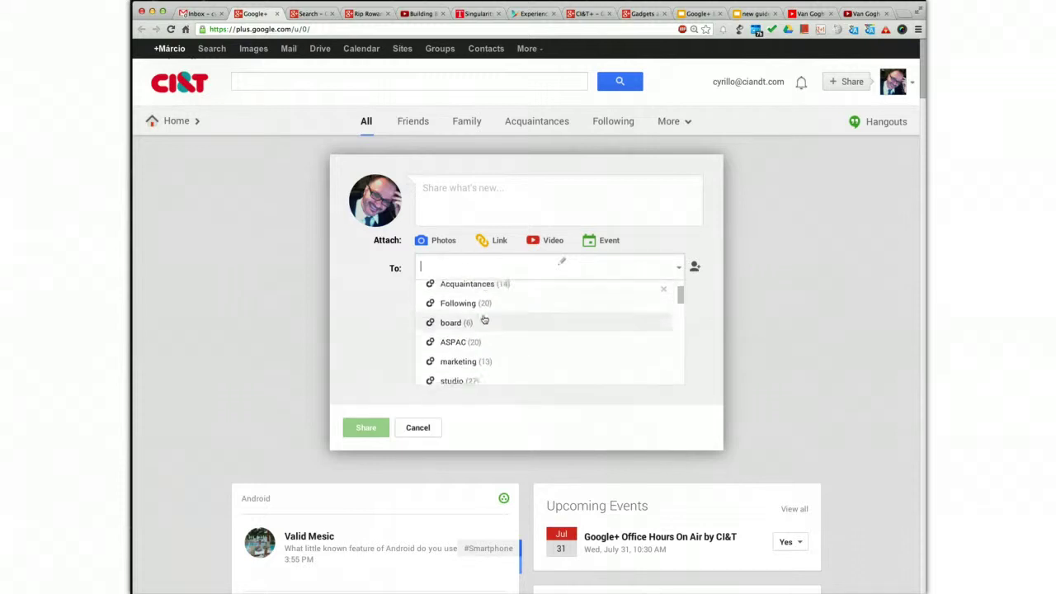
{"action": "scroll", "coordinate": [483, 330], "scroll_direction": "down", "scroll_amount": 3}
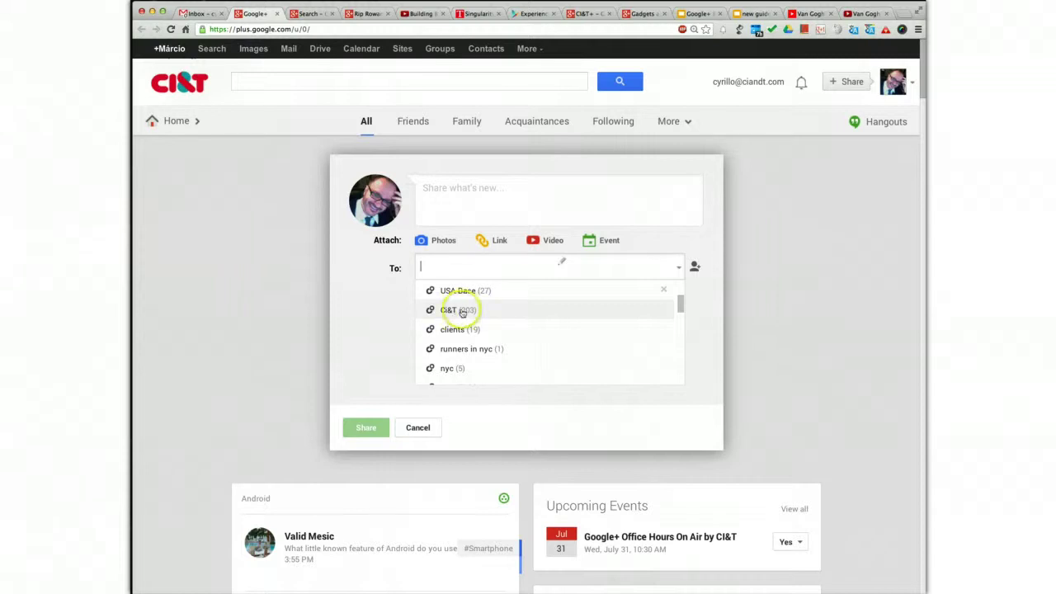
{"action": "scroll", "coordinate": [443, 288], "scroll_direction": "up", "scroll_amount": 1}
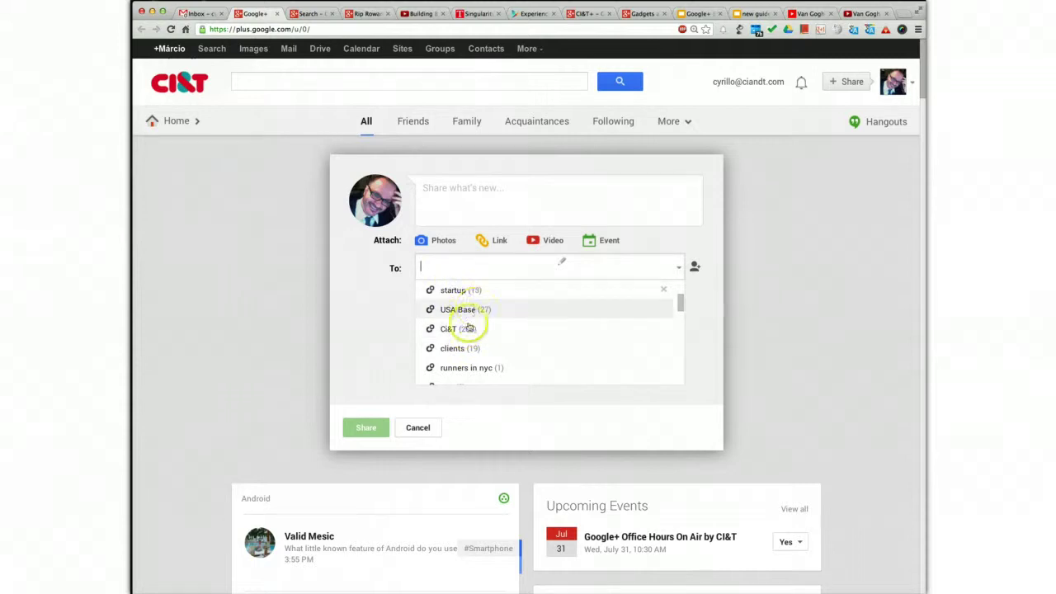
{"action": "scroll", "coordinate": [470, 346], "scroll_direction": "up", "scroll_amount": 2}
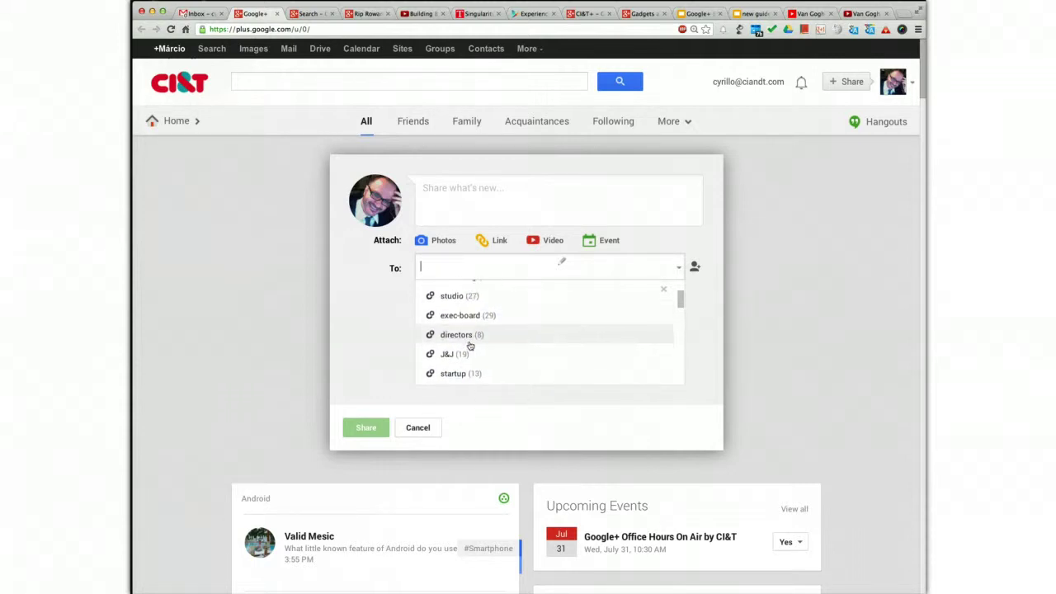
{"action": "scroll", "coordinate": [470, 346], "scroll_direction": "up", "scroll_amount": 5}
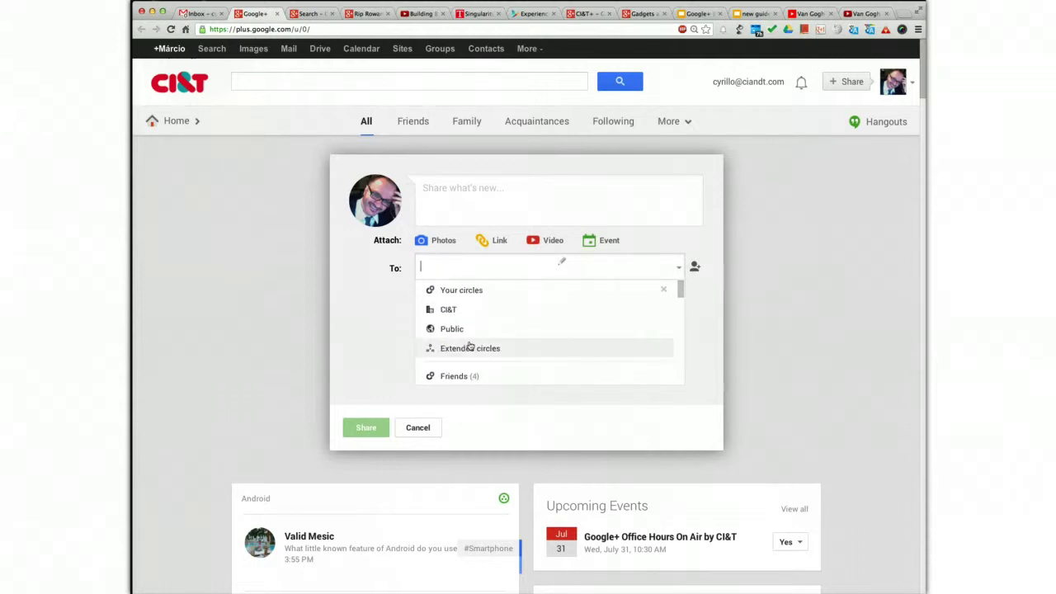
{"action": "left_click", "coordinate": [489, 309]}
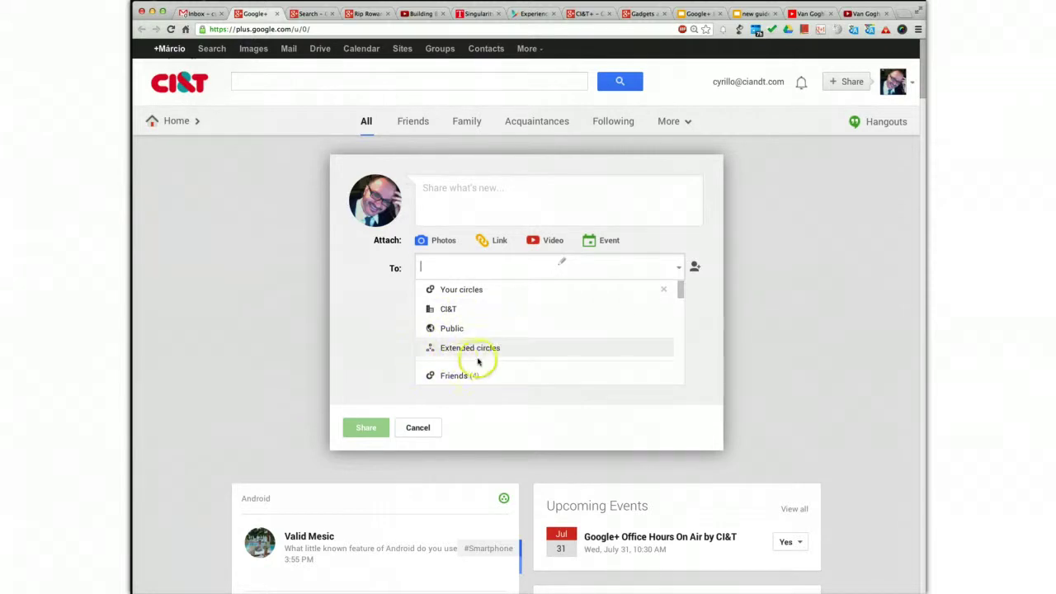
{"action": "left_click", "coordinate": [465, 314]}
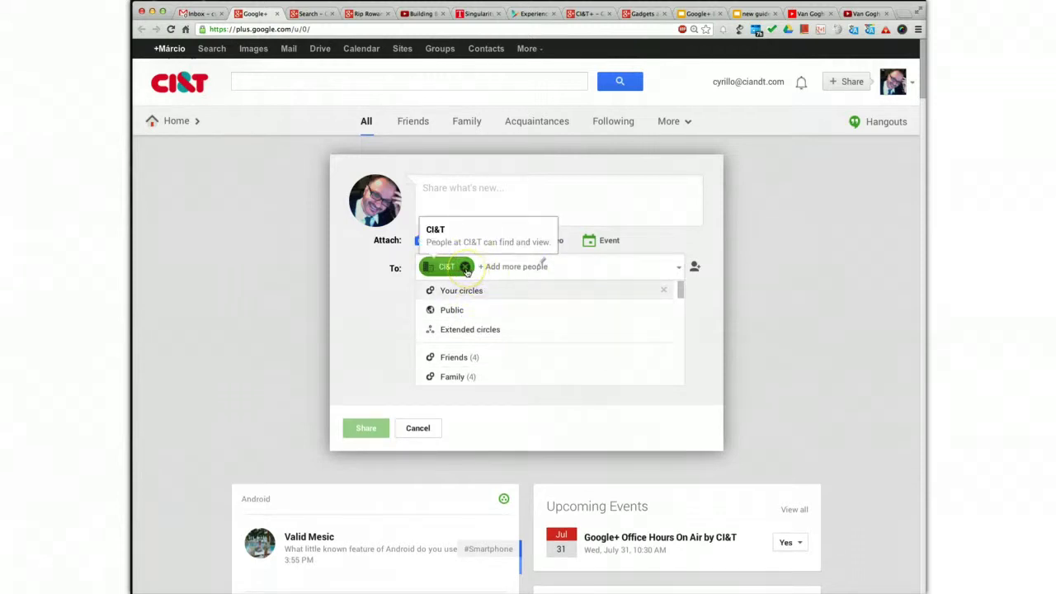
- Remove CI&T, add a colleague through a + mention, then clear the recipients field
{"action": "left_click", "coordinate": [466, 267]}
{"action": "left_click", "coordinate": [470, 270]}
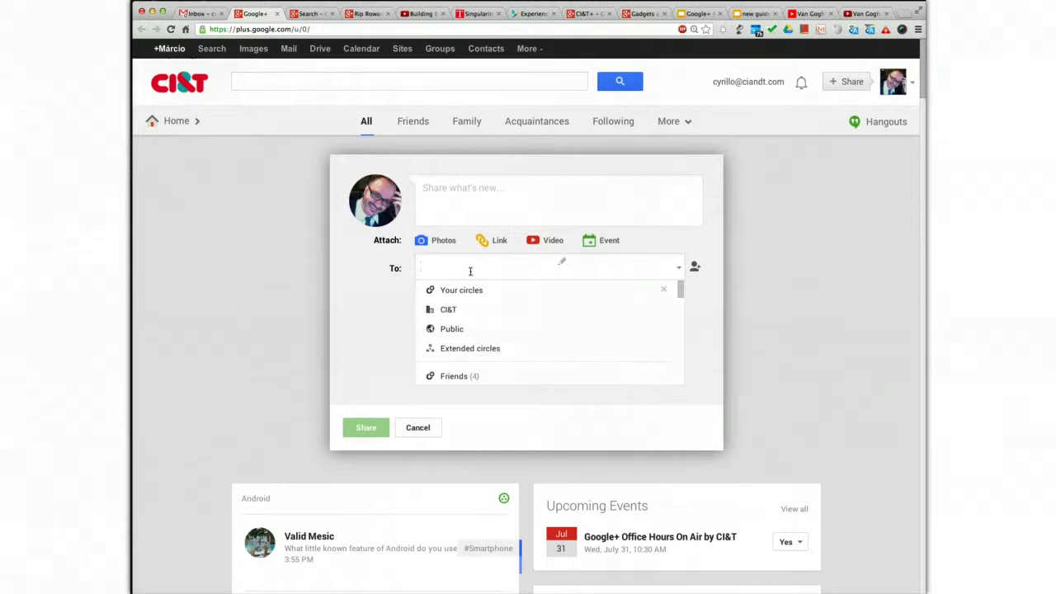
{"action": "type", "text": "+"}
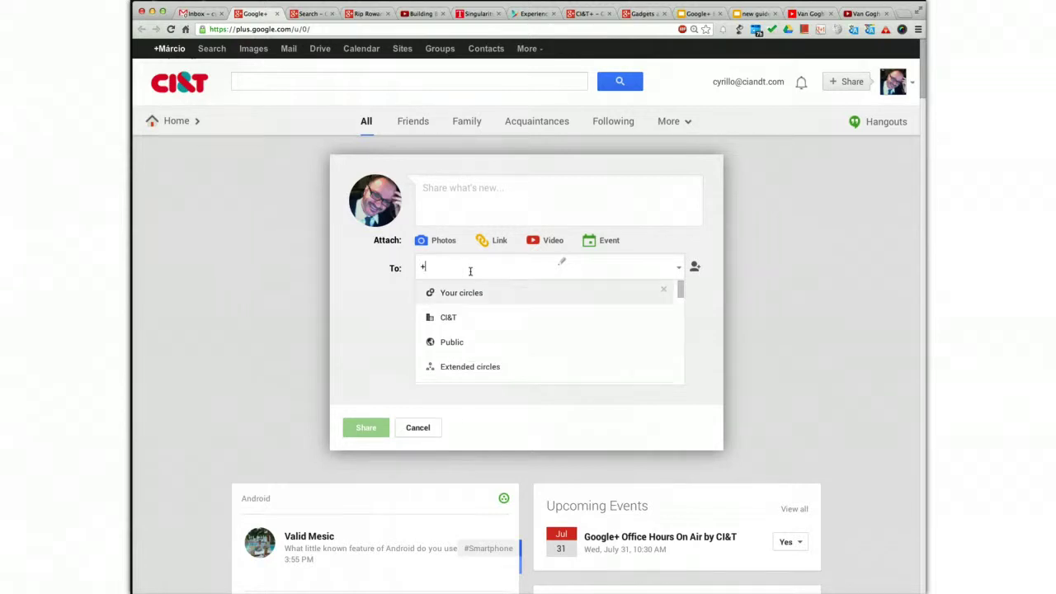
{"action": "type", "text": "am"}
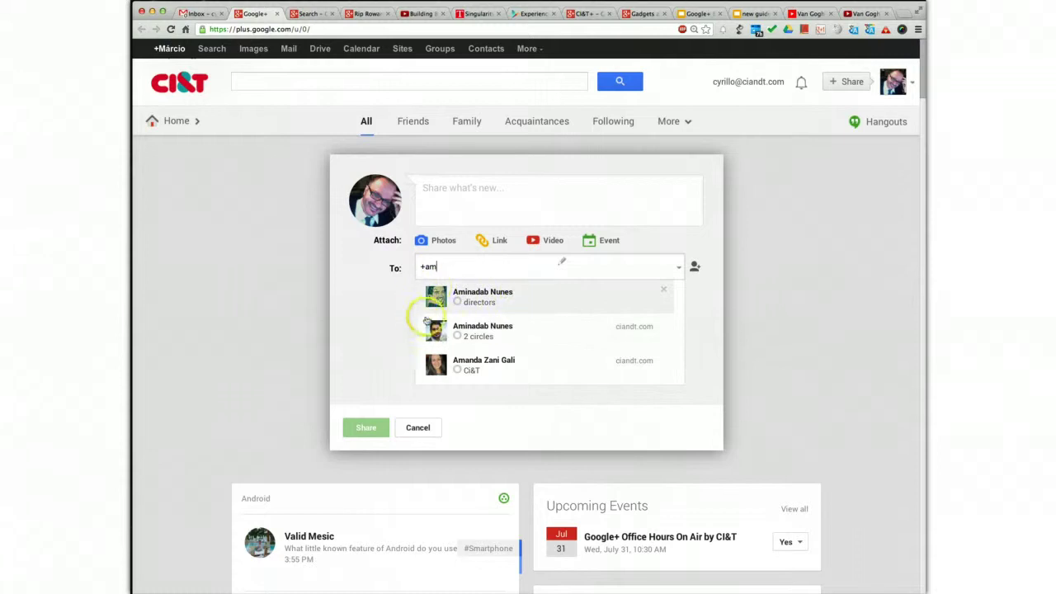
{"action": "left_click", "coordinate": [490, 335]}
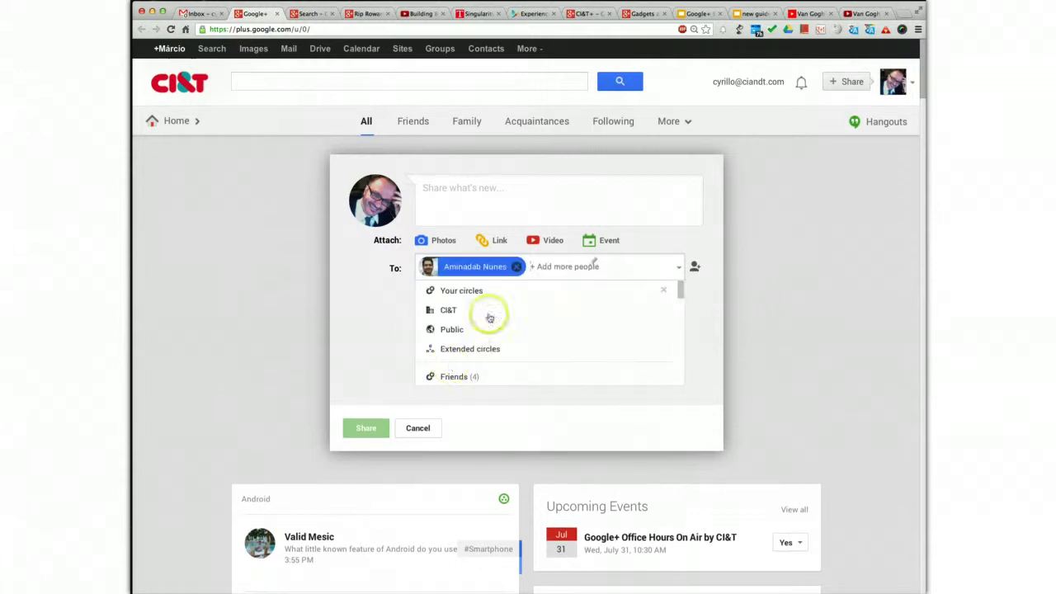
{"action": "left_click", "coordinate": [513, 267]}
{"action": "left_click", "coordinate": [483, 267]}
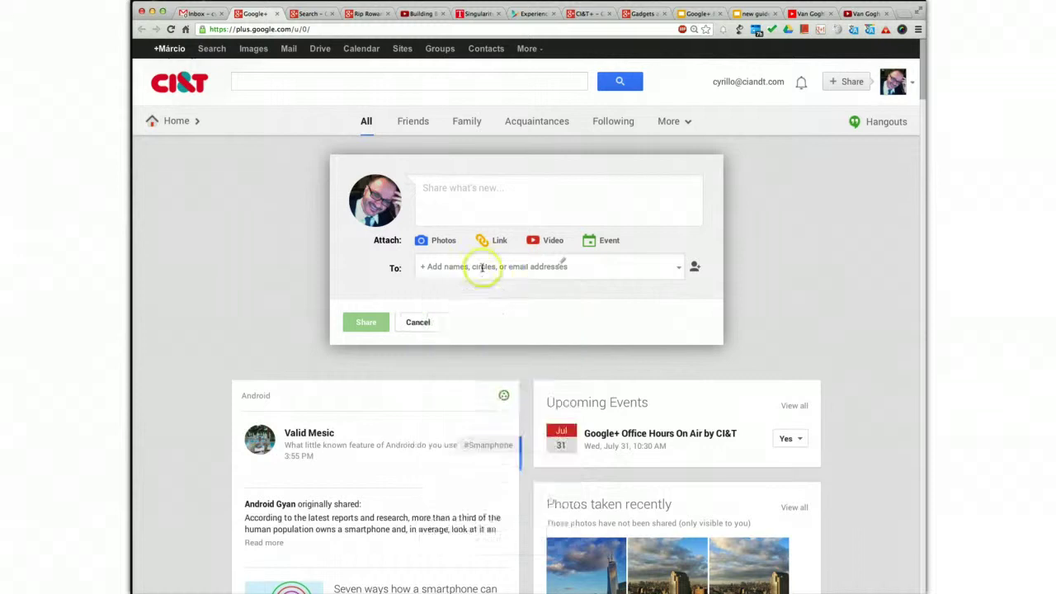
- Add a colleague as the only recipient by typing their corrected work e-mail after a plus sign
{"action": "type", "text": "+"}
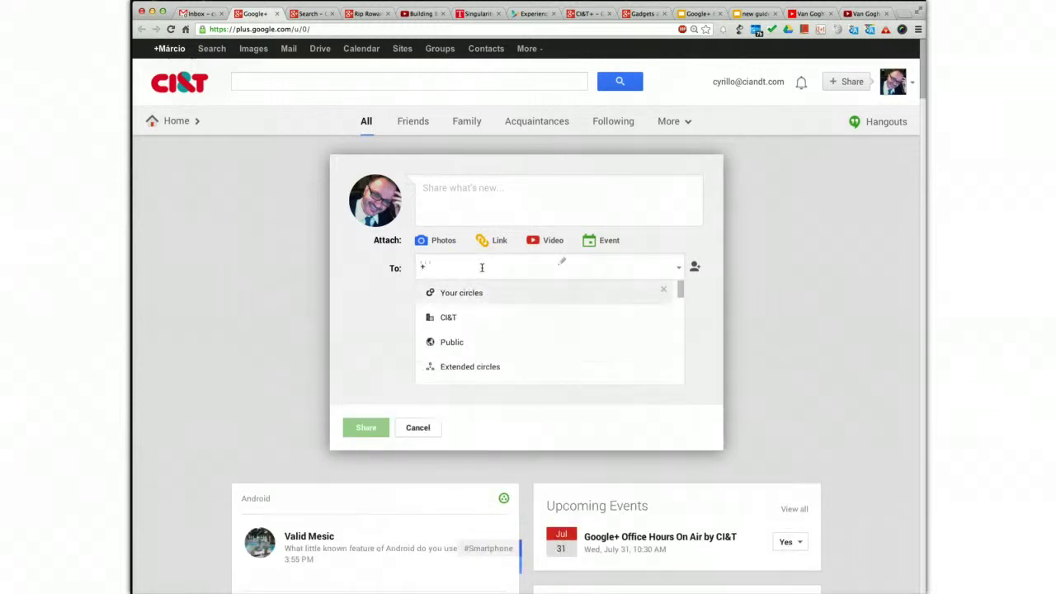
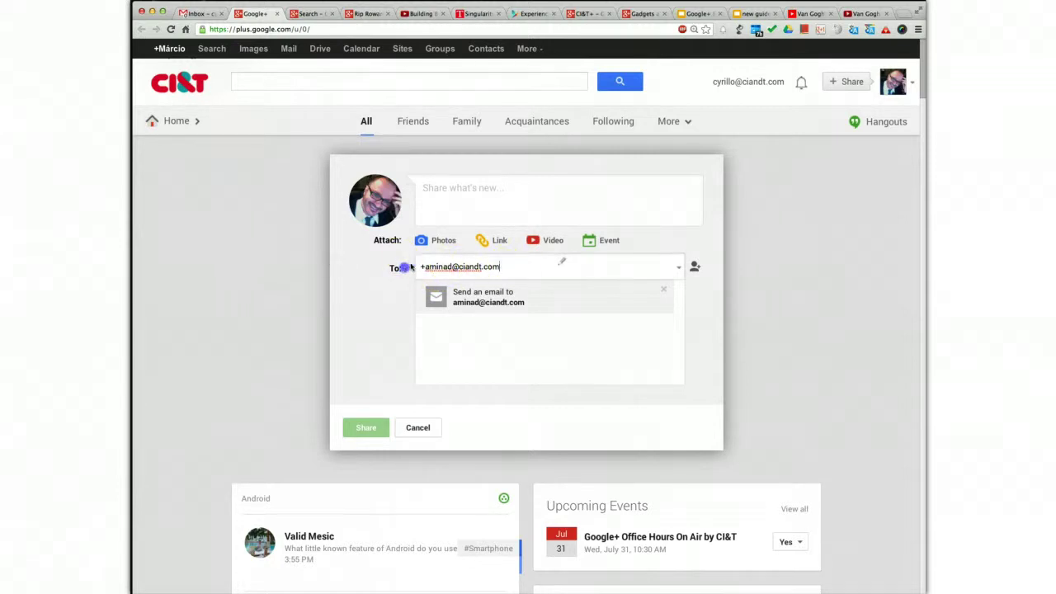
{"action": "left_click", "coordinate": [476, 268]}
{"action": "key", "text": "BackSpace"}
{"action": "key", "text": "BackSpace"}
{"action": "key", "text": "BackSpace"}
{"action": "key", "text": "BackSpace"}
{"action": "key", "text": "BackSpace"}
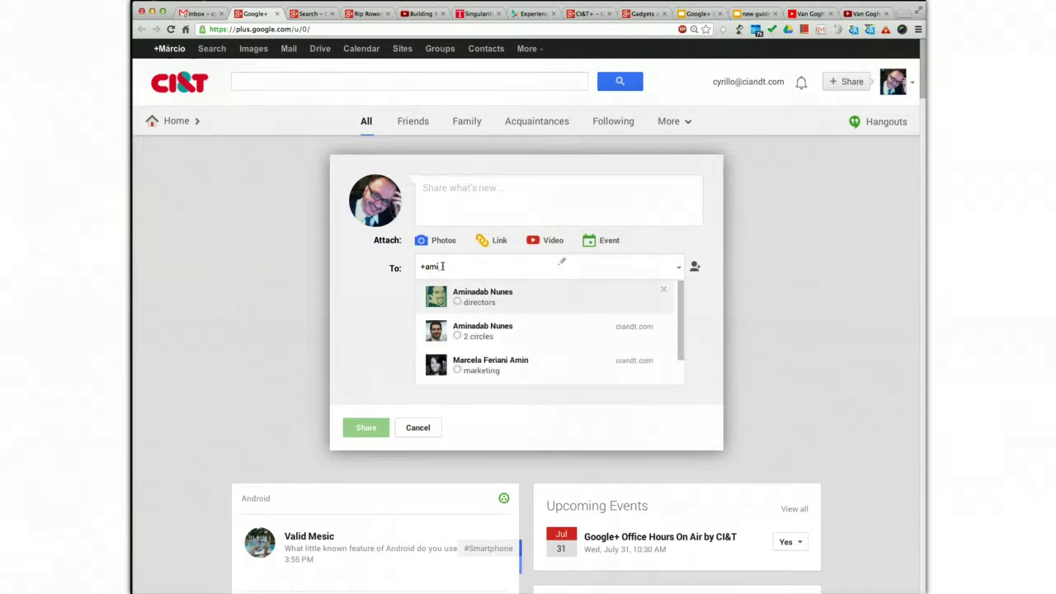
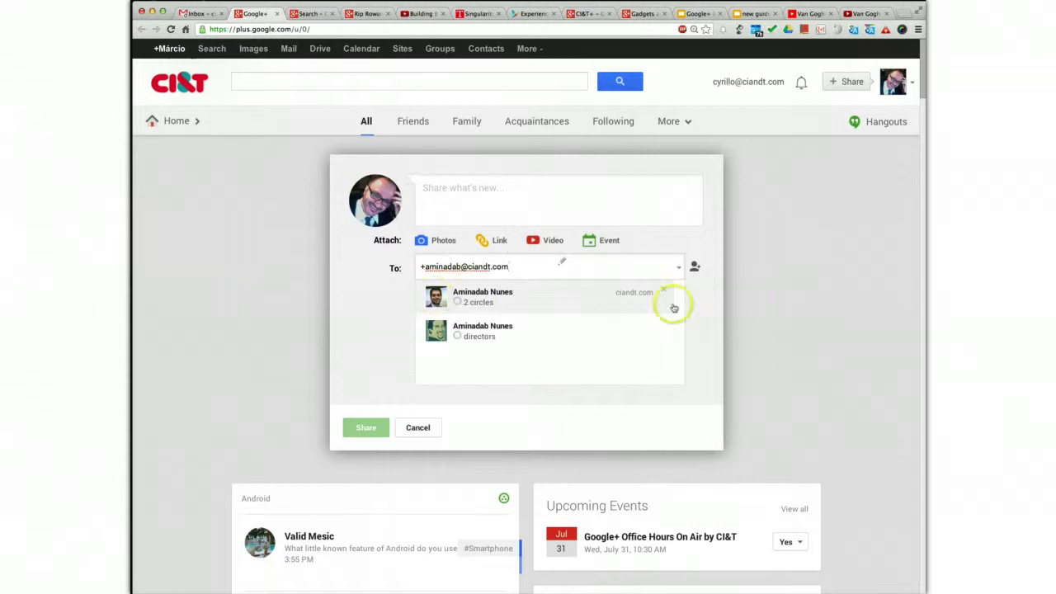
{"action": "left_click", "coordinate": [512, 304]}
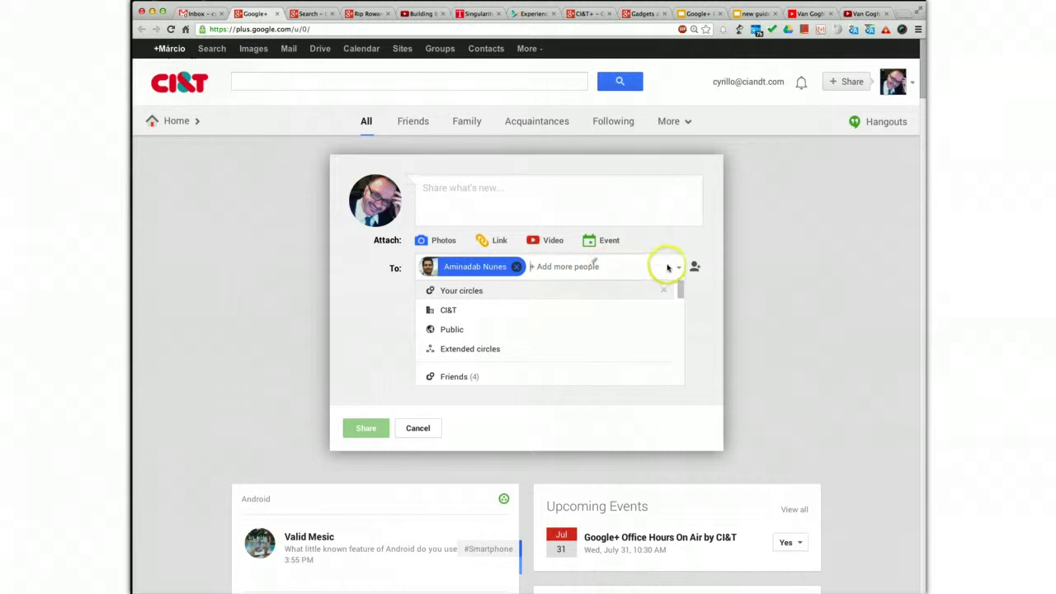
- Add Public to the audience, then remove both Public and the colleague chip
{"action": "left_click", "coordinate": [602, 266]}
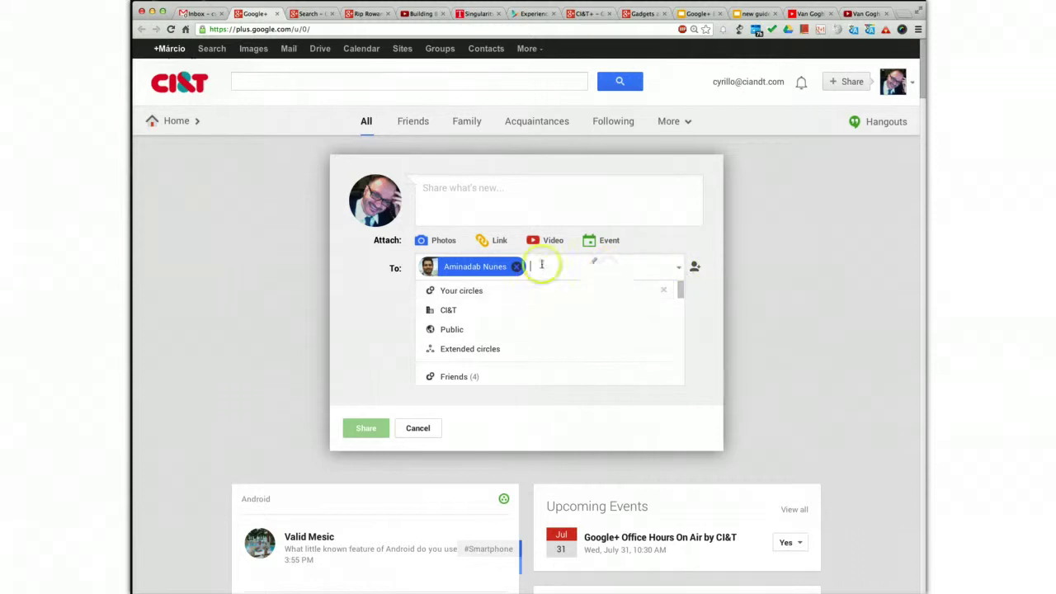
{"action": "left_click", "coordinate": [468, 332]}
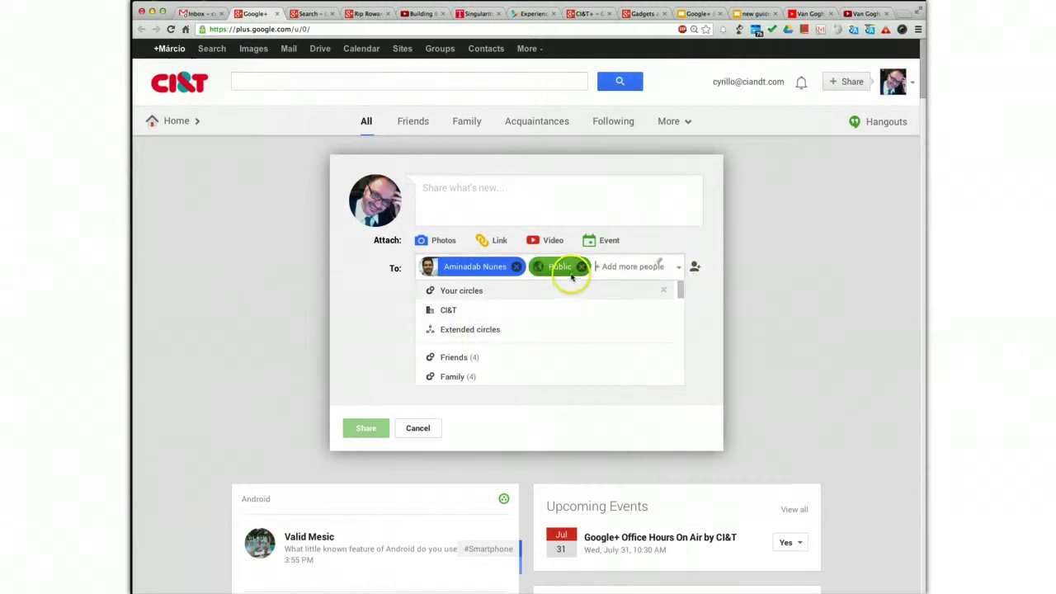
{"action": "mouse_move", "coordinate": [490, 273]}
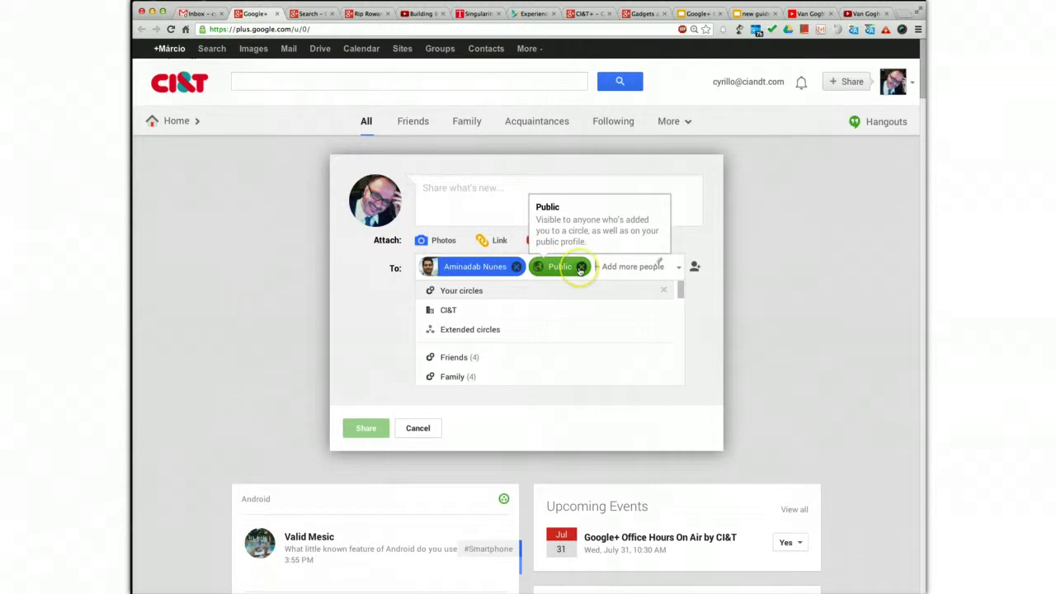
{"action": "left_click", "coordinate": [580, 267]}
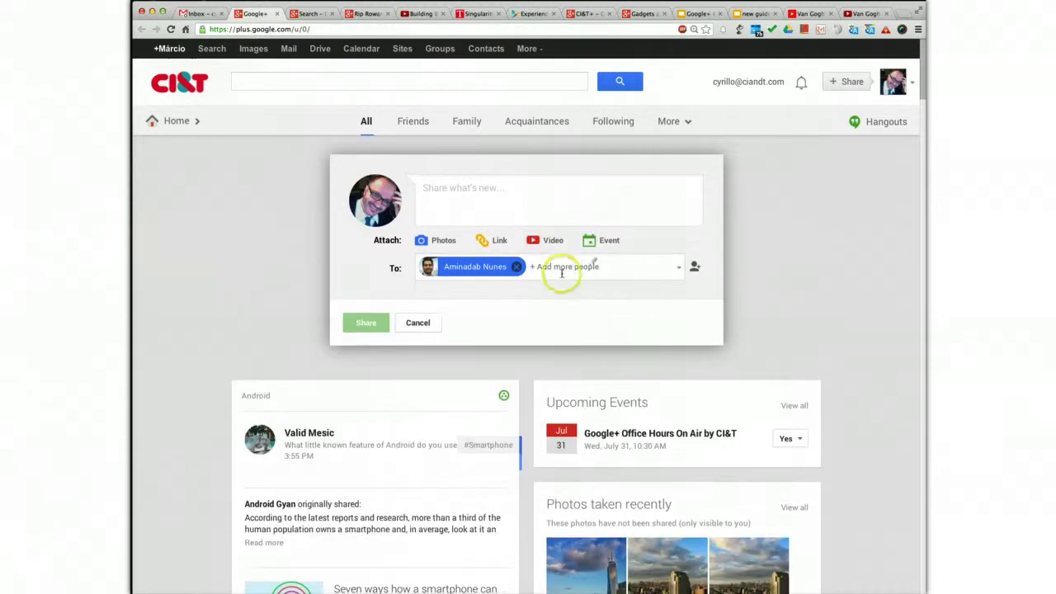
{"action": "left_click", "coordinate": [516, 268]}
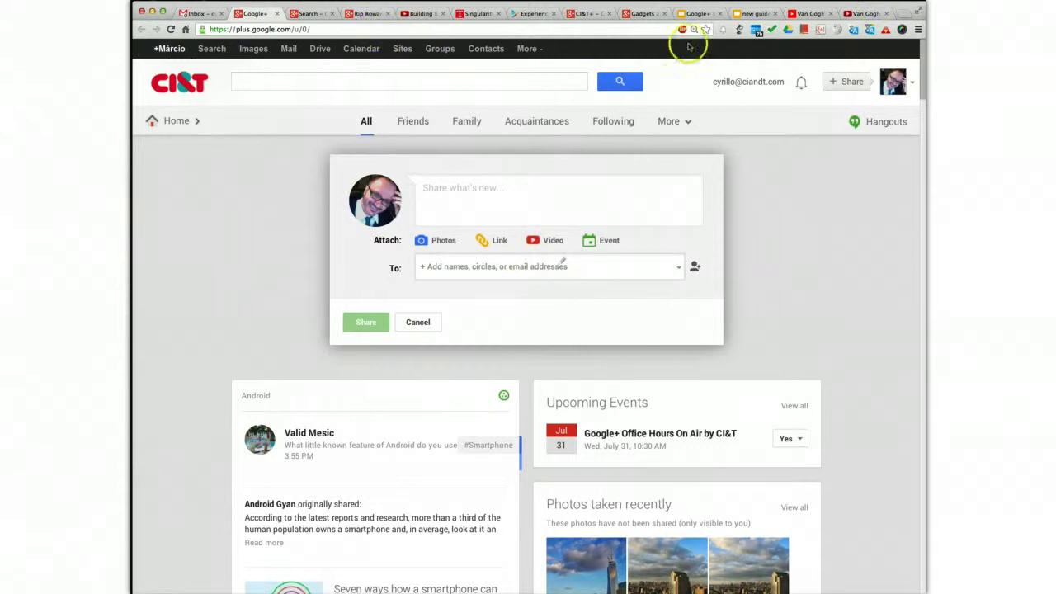
- Resume the Van Gogh Shadow video, select the drafted caption in TextEdit, and return to Google+'s post box
{"action": "left_click", "coordinate": [865, 13]}
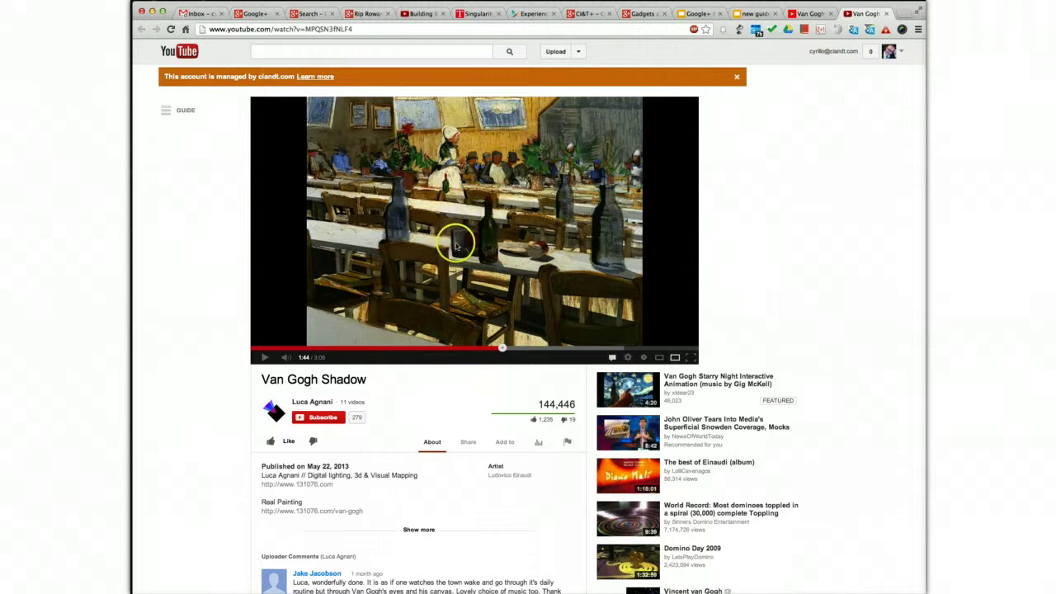
{"action": "left_click", "coordinate": [264, 357]}
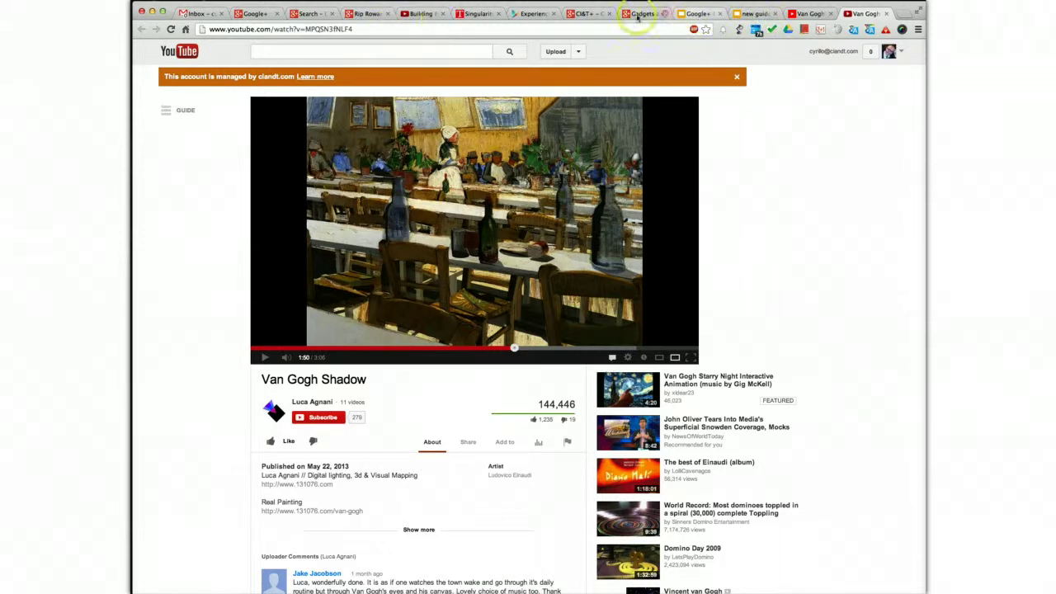
{"action": "key", "text": "super+Tab"}
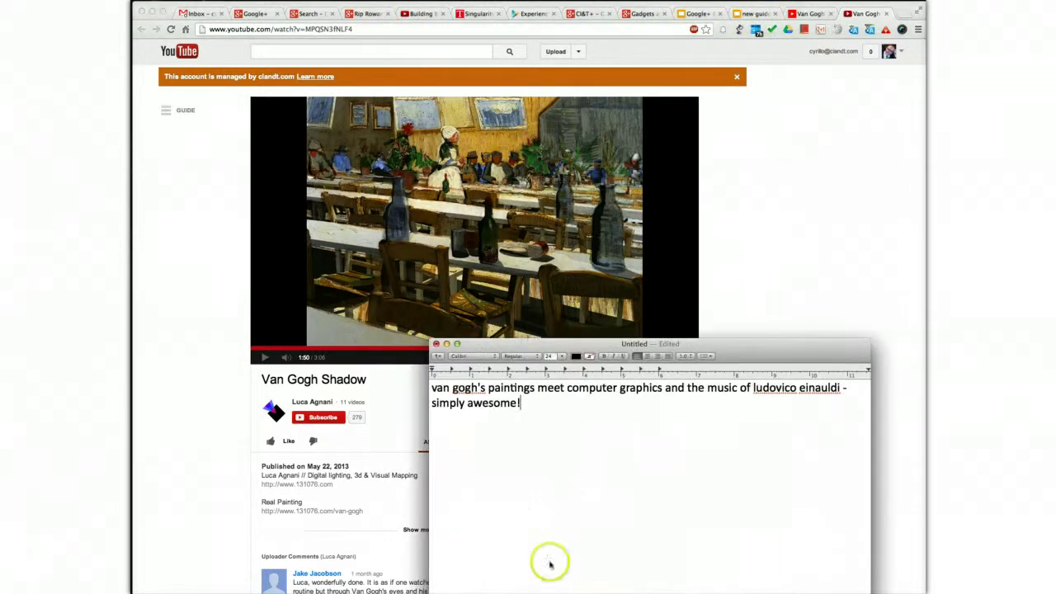
{"action": "left_click_drag", "start_coordinate": [537, 405], "coordinate": [419, 390]}
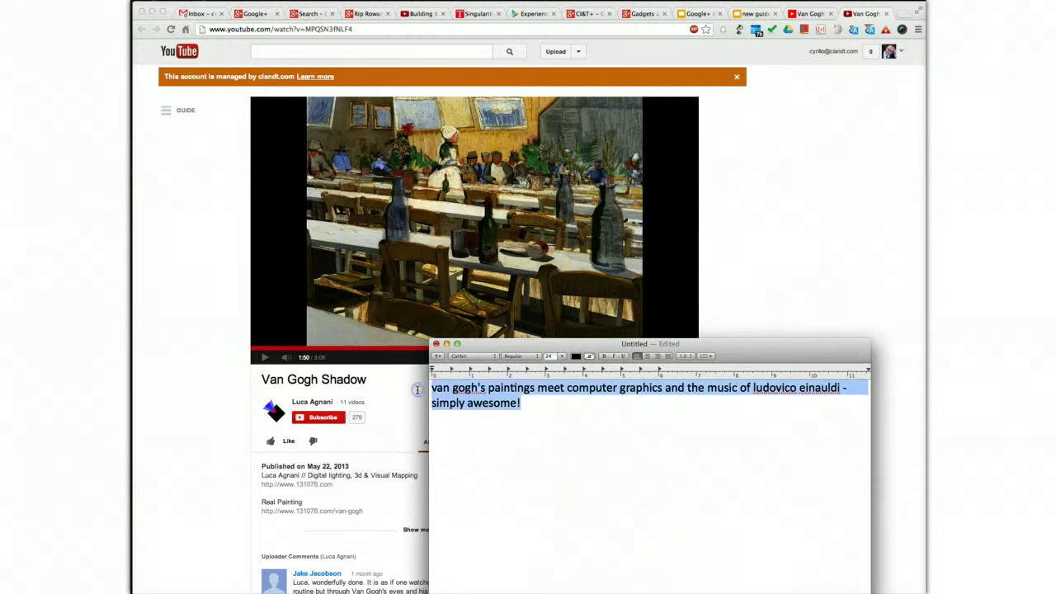
{"action": "left_click", "coordinate": [252, 13]}
{"action": "left_click", "coordinate": [449, 182]}
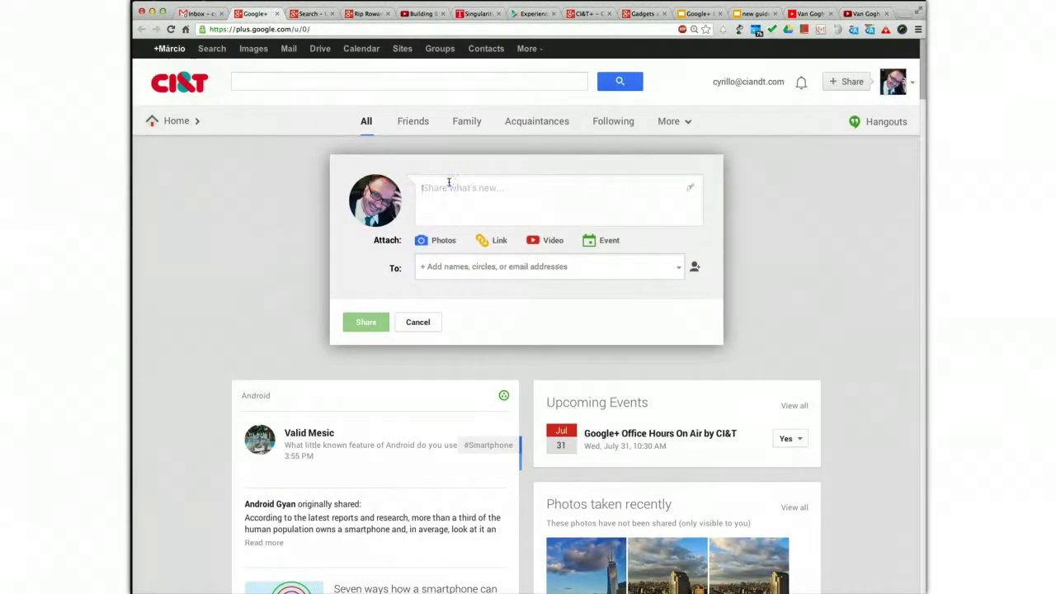
- Paste the Van Gogh caption into the new post and address it to Public
{"action": "type", "text": "van gogh's paintings meet computer graphics and the music of ludovico einaudi - simply awesome!"}
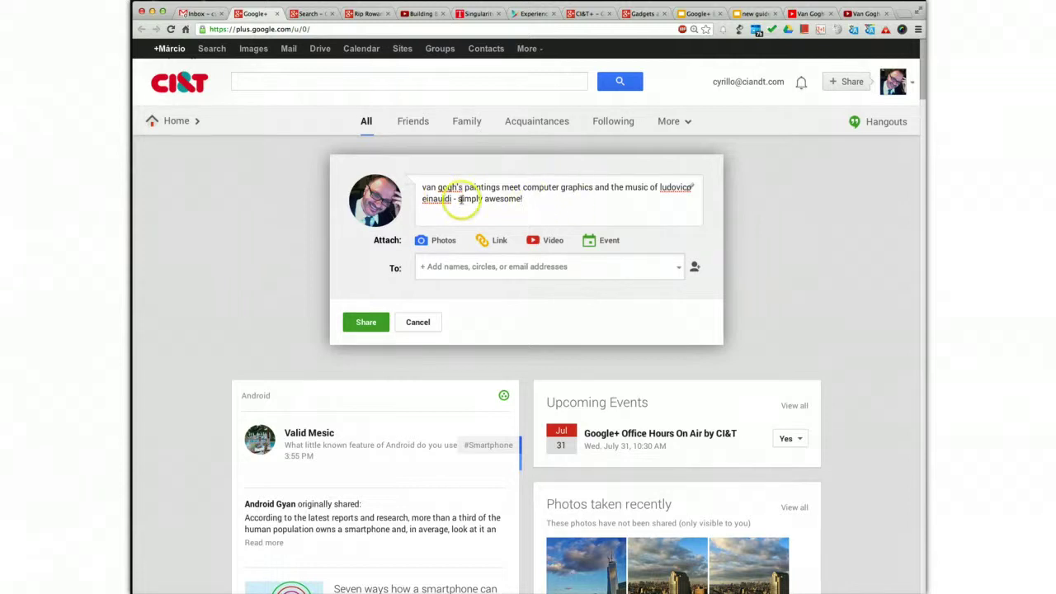
{"action": "left_click", "coordinate": [461, 267]}
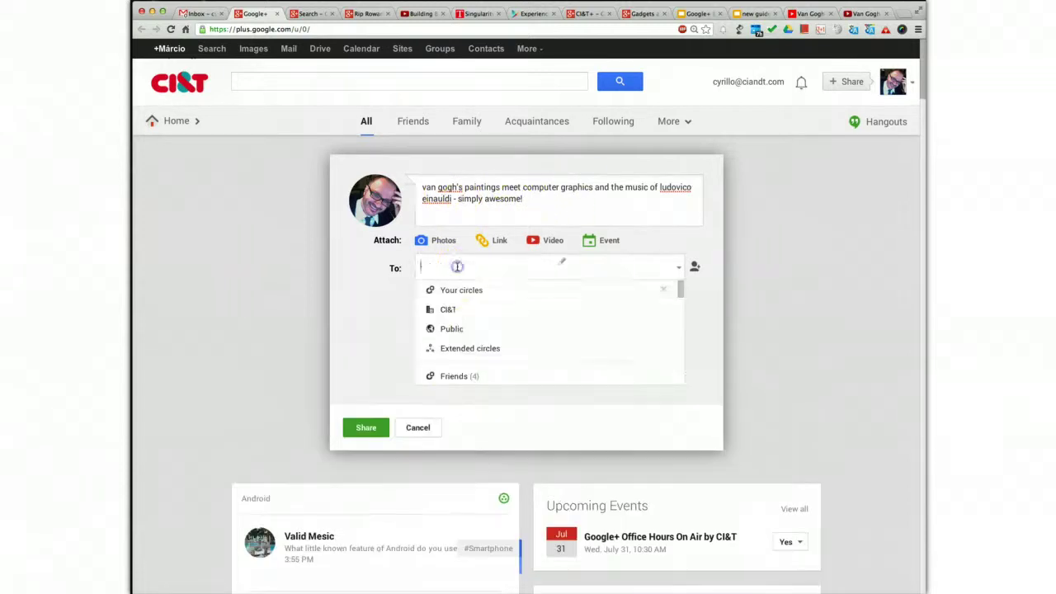
{"action": "left_click", "coordinate": [453, 329]}
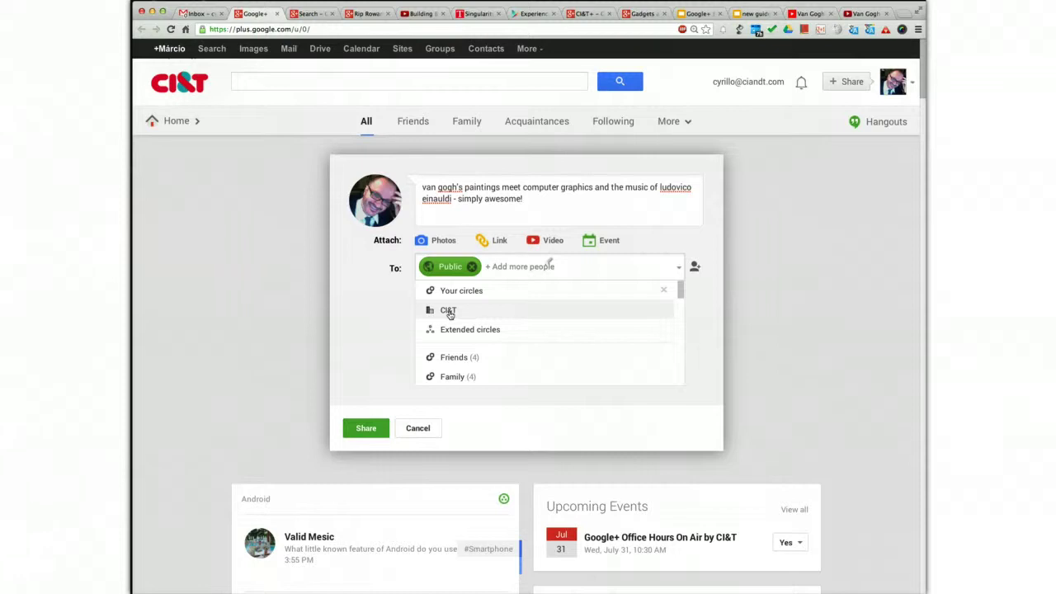
{"action": "left_click", "coordinate": [371, 294]}
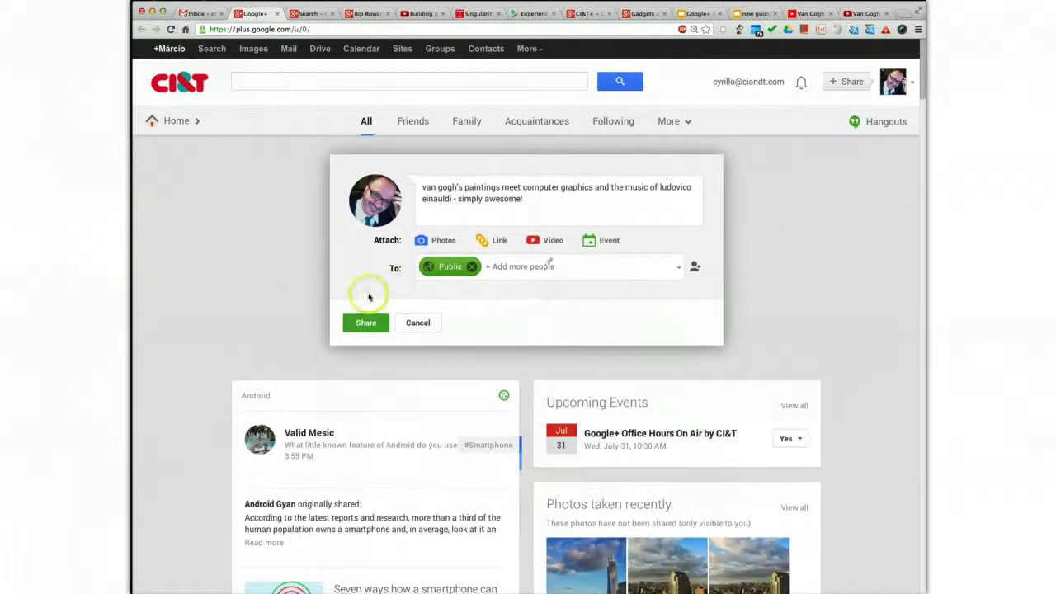
{"action": "left_click", "coordinate": [473, 198]}
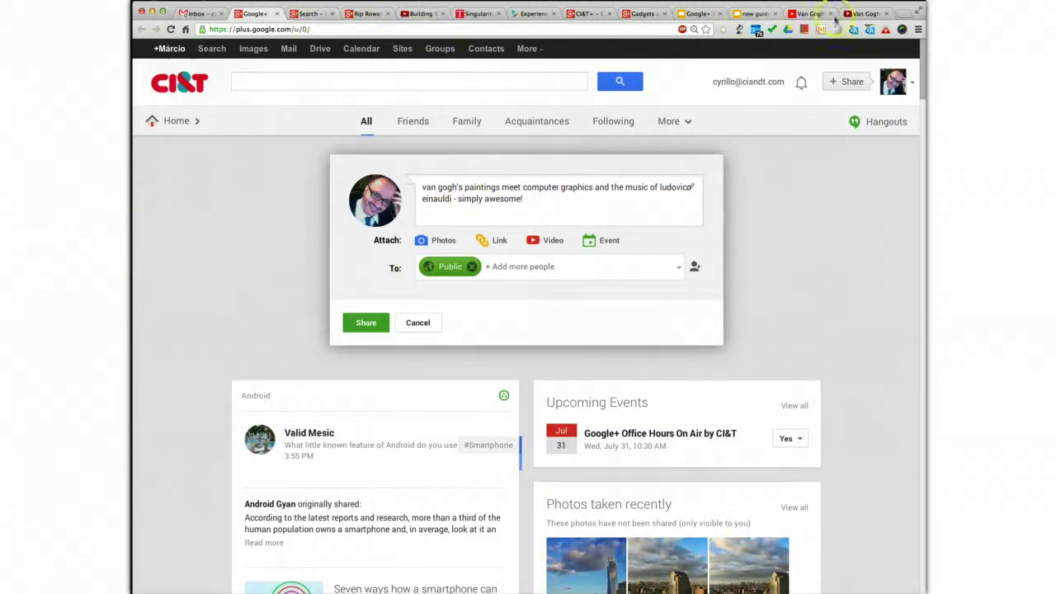
- Copy the Van Gogh Shadow video's web address from YouTube
{"action": "left_click", "coordinate": [863, 15]}
{"action": "left_click", "coordinate": [328, 28]}
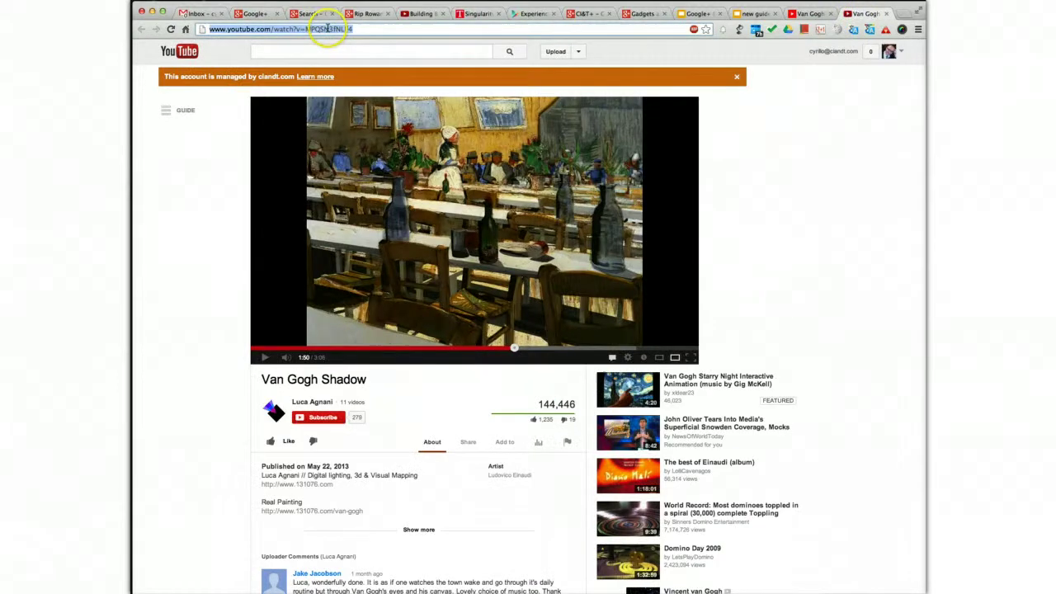
{"action": "left_click", "coordinate": [265, 14]}
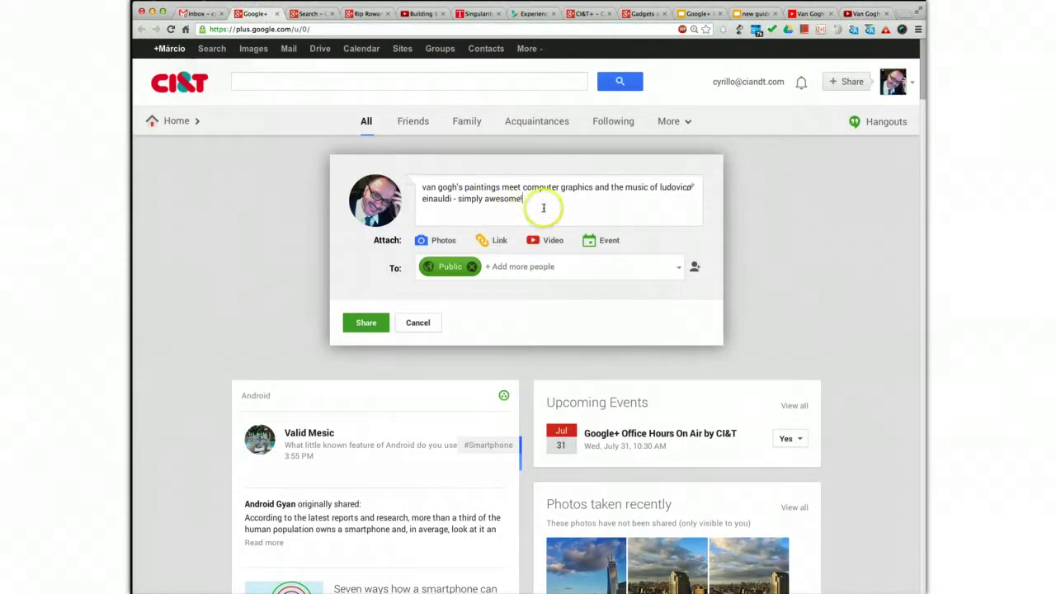
- Paste the Van Gogh Shadow link on a new line to attach the video, then share the post
{"action": "key", "text": "Return"}
{"action": "type", "text": "http://www.youtube.com/watch?v=MPQSN3fNLF4"}
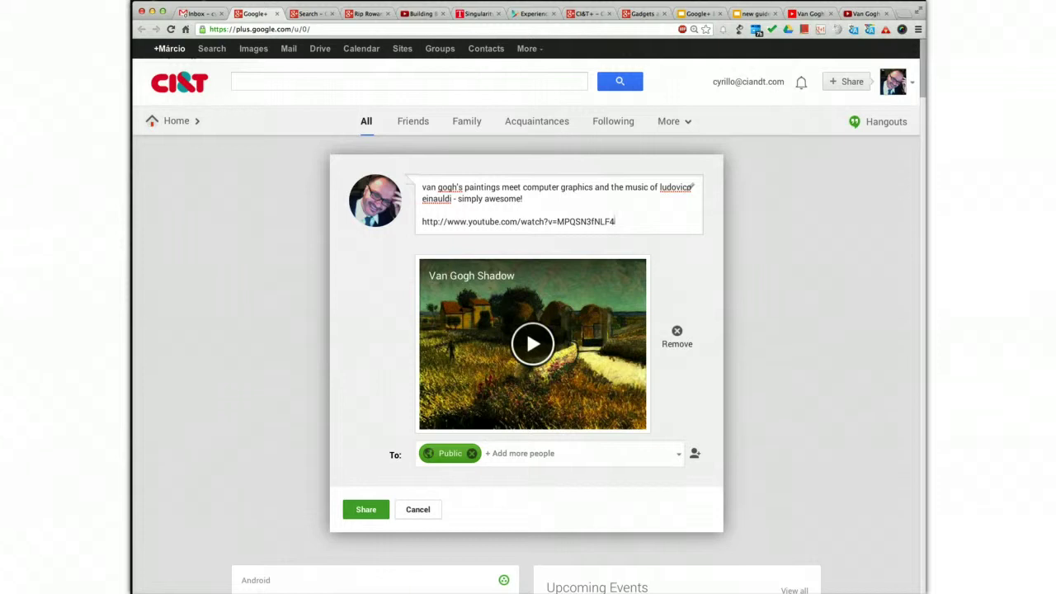
{"action": "left_click", "coordinate": [366, 510]}
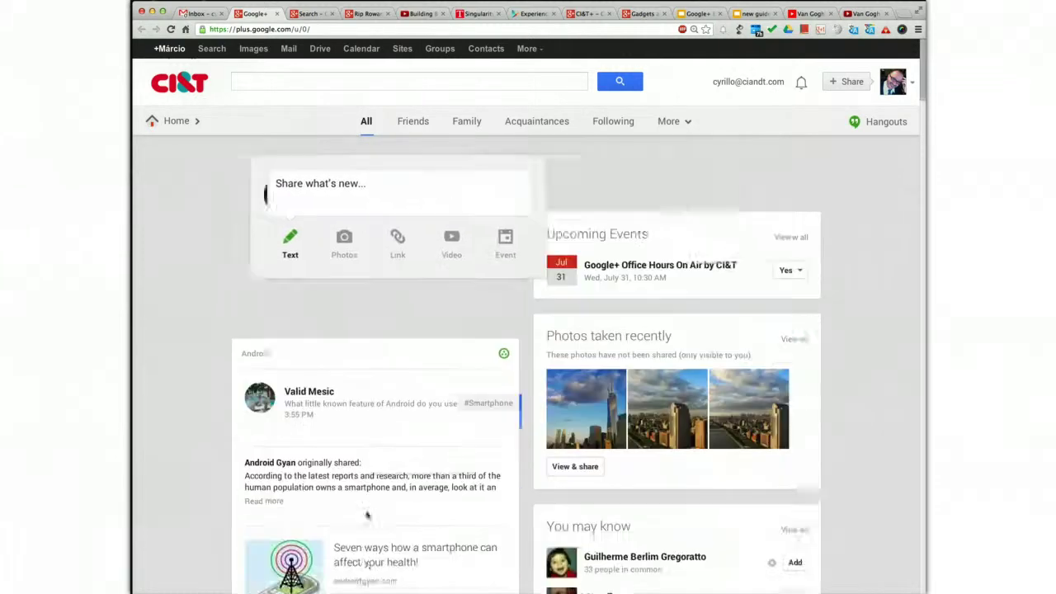
- Scroll the stream to view the published Van Gogh post with its embedded video
{"action": "scroll", "coordinate": [321, 333], "scroll_direction": "down", "scroll_amount": 2}
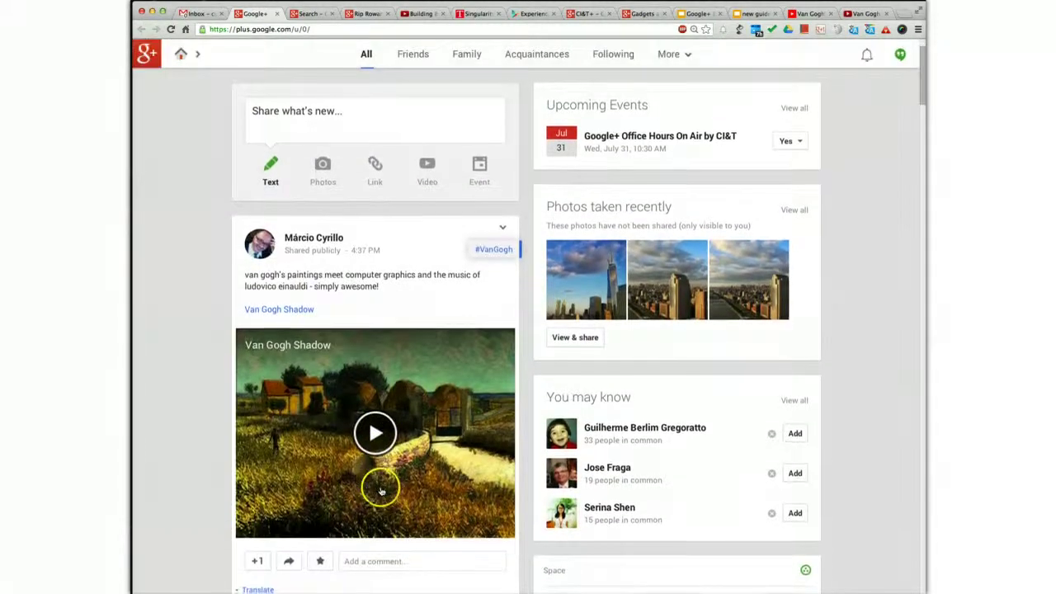
{"action": "left_click", "coordinate": [321, 404]}
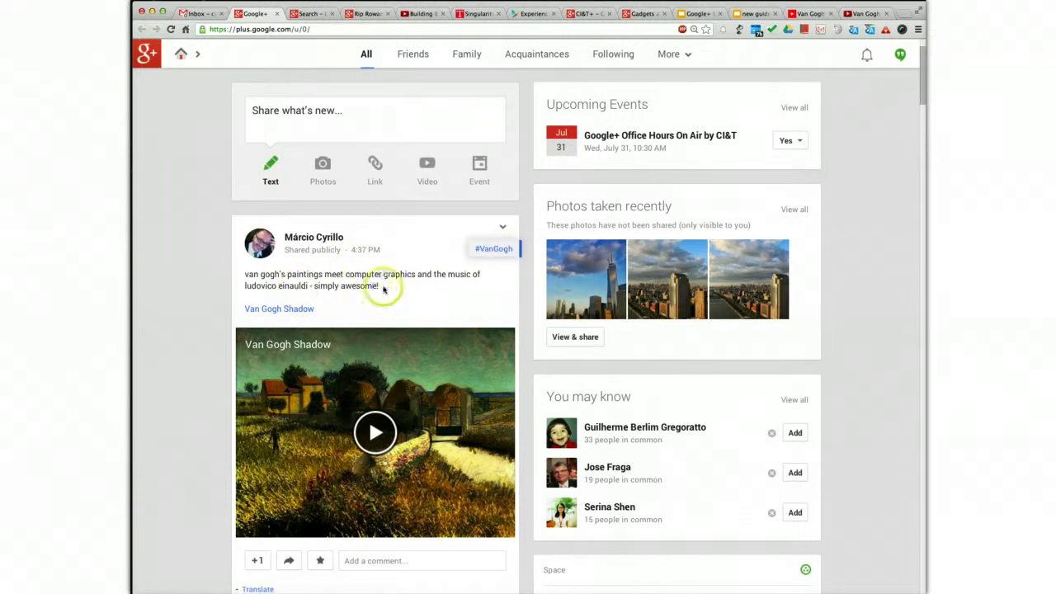
{"action": "scroll", "coordinate": [392, 299], "scroll_direction": "down", "scroll_amount": 4}
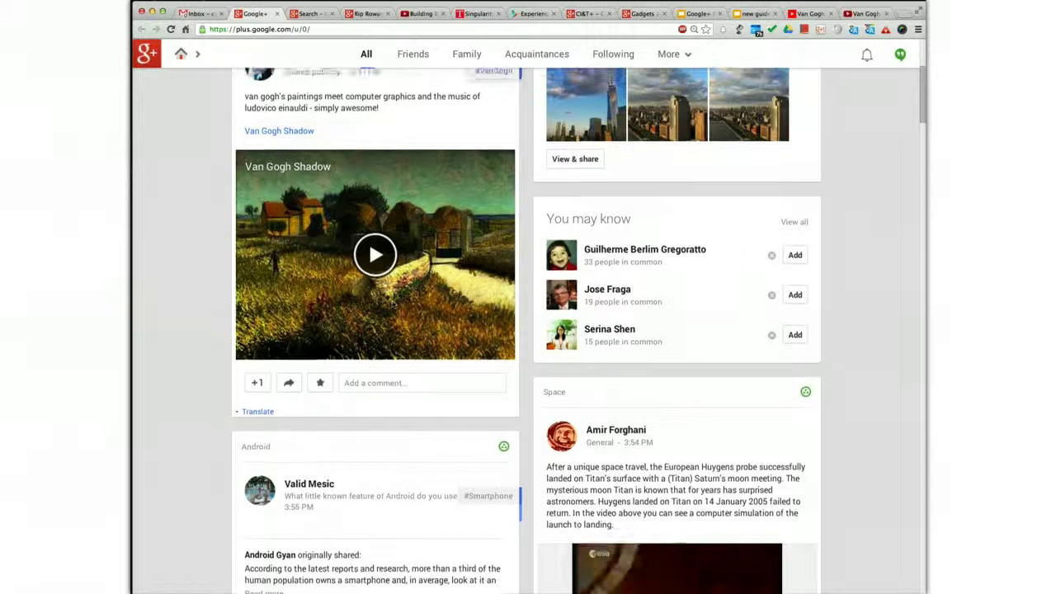
{"action": "scroll", "coordinate": [396, 280], "scroll_direction": "up", "scroll_amount": 2}
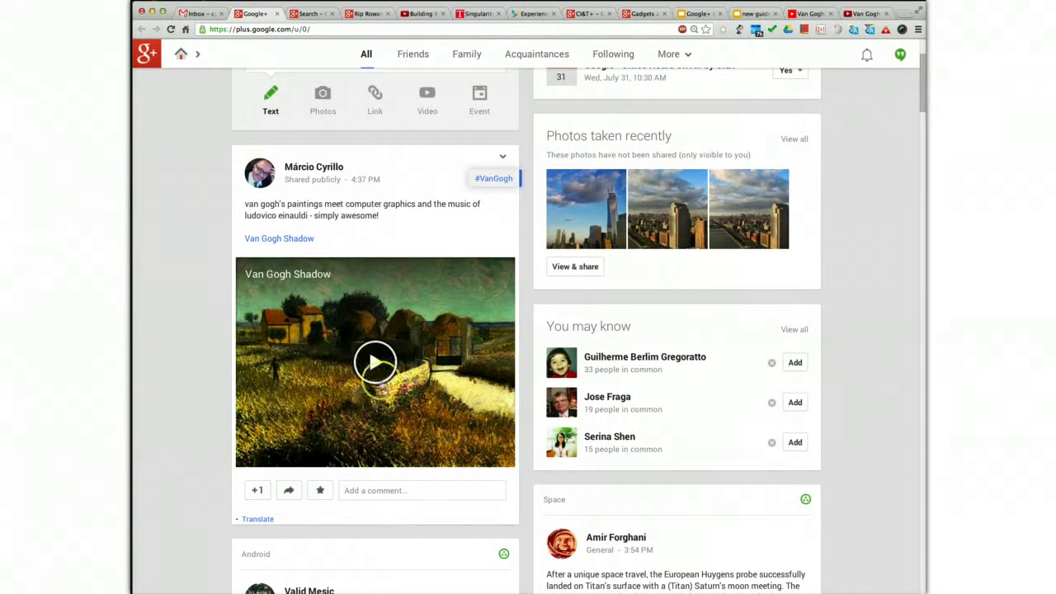
{"action": "scroll", "coordinate": [367, 400], "scroll_direction": "down", "scroll_amount": 1}
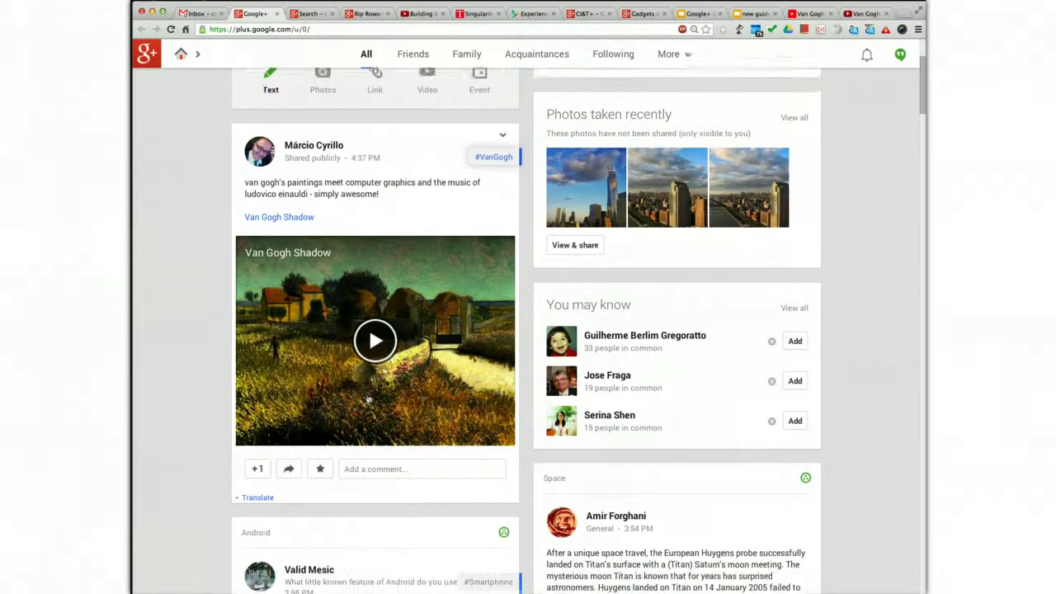